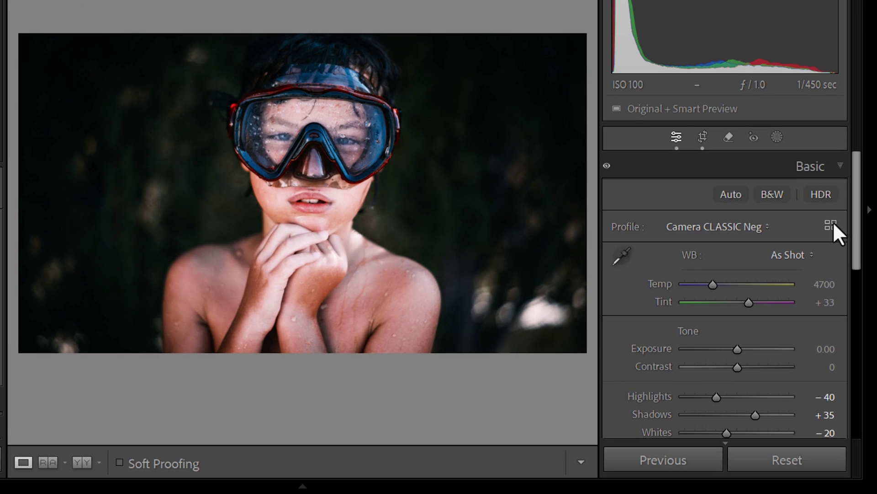
Browse the camera profiles in the Profile Browser, then close it, leaving the portrait on Adobe Vivid
click(842, 288)
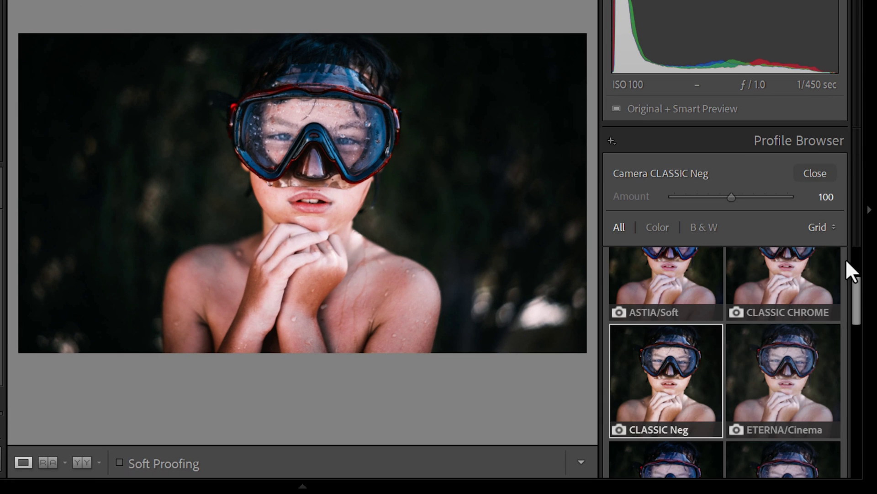
scroll(858, 284, up, 3)
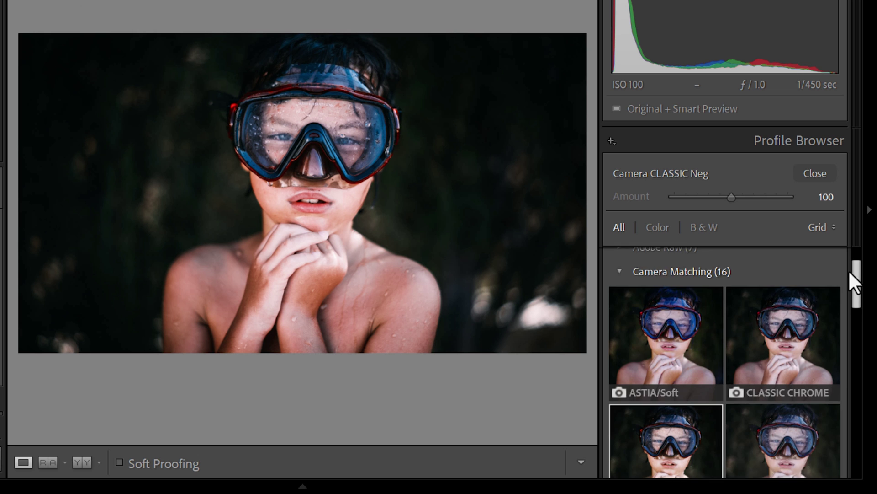
drag(850, 273, 839, 368)
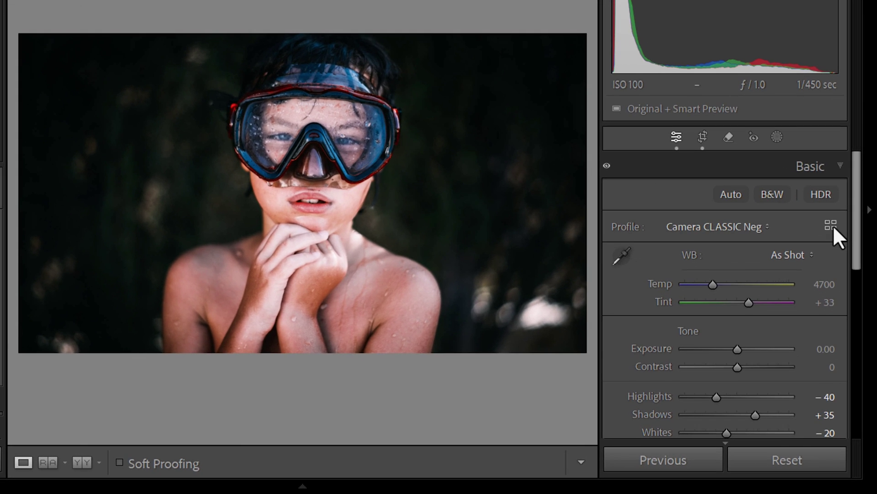
click(842, 288)
drag(857, 283, 841, 431)
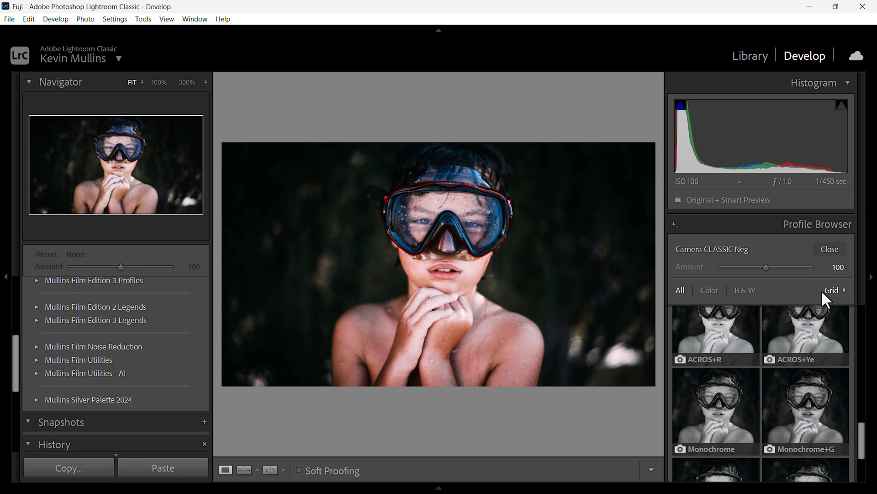
click(826, 250)
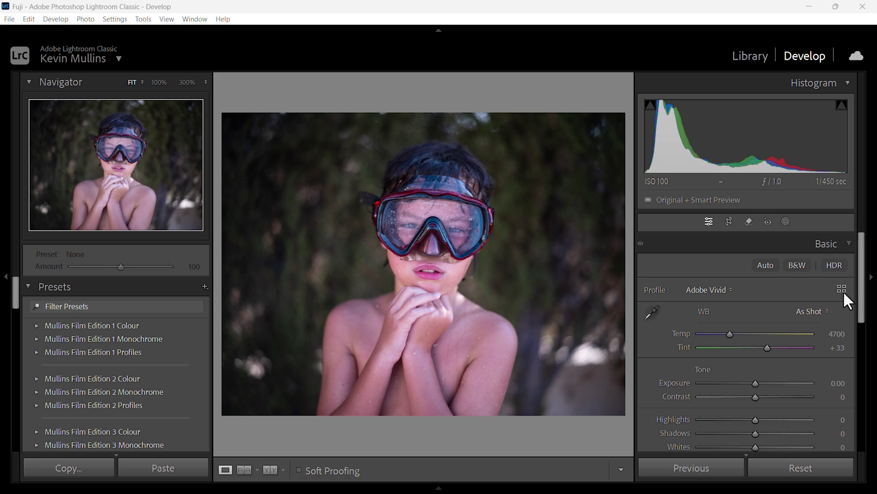
Collapse the Adobe Raw profile group and preview the CLASSIC Neg profile on the portrait
click(843, 290)
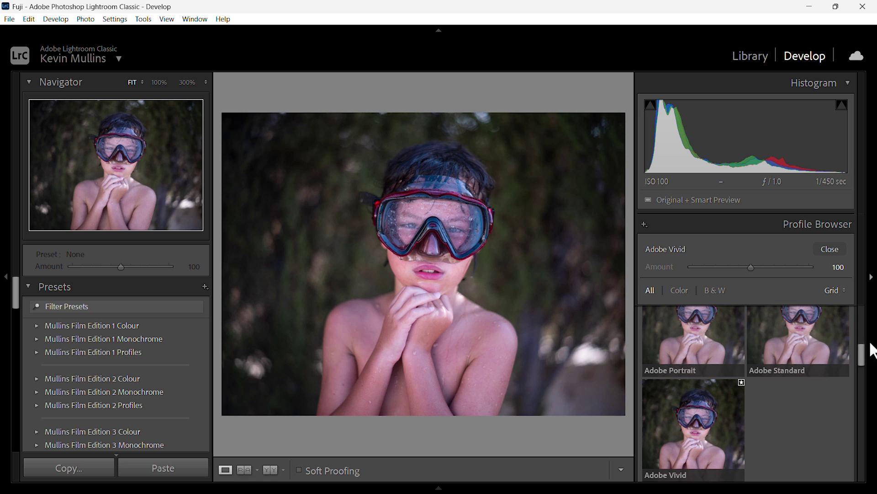
drag(862, 352, 864, 320)
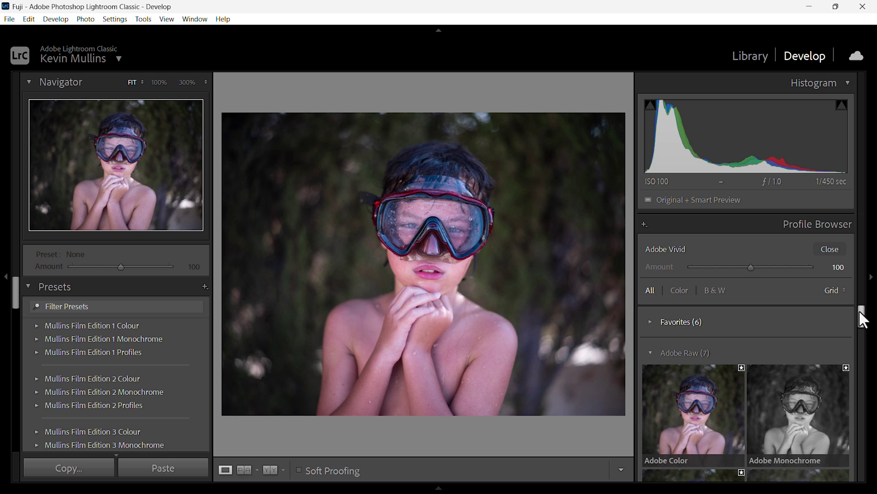
click(649, 352)
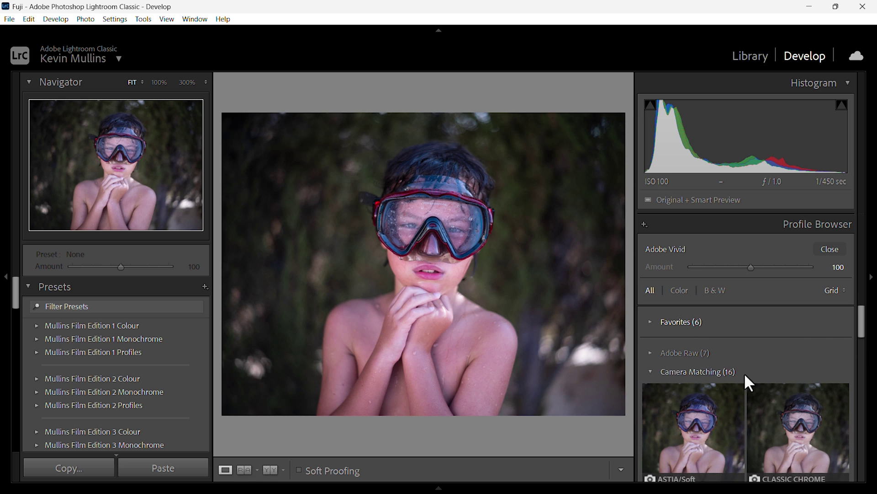
drag(863, 324, 856, 400)
click(701, 351)
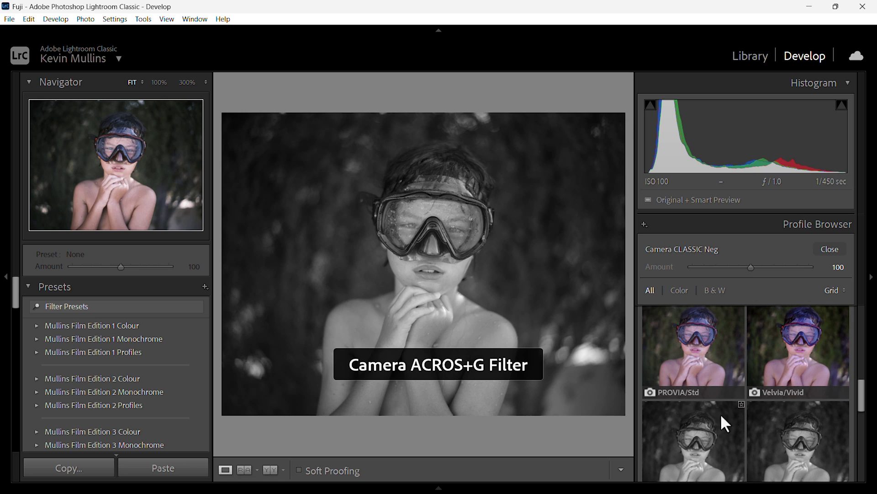
Apply the black-and-white Camera ACROS+Ye Filter profile and close the Profile Browser
scroll(713, 425, down, 1)
click(709, 434)
click(832, 249)
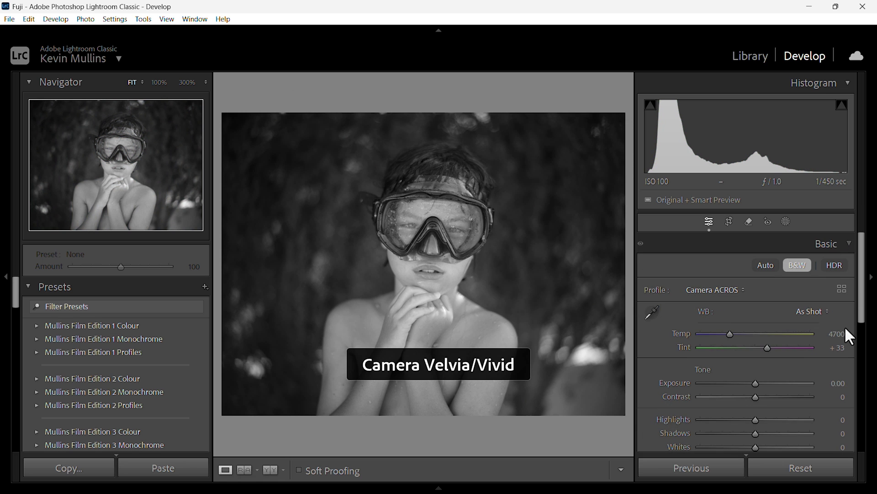
scroll(864, 322, down, 1)
drag(861, 315, 860, 350)
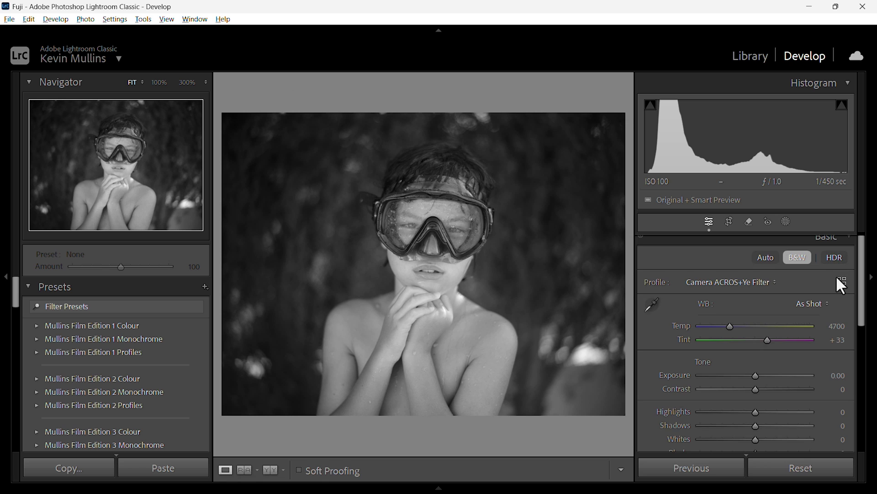
click(838, 282)
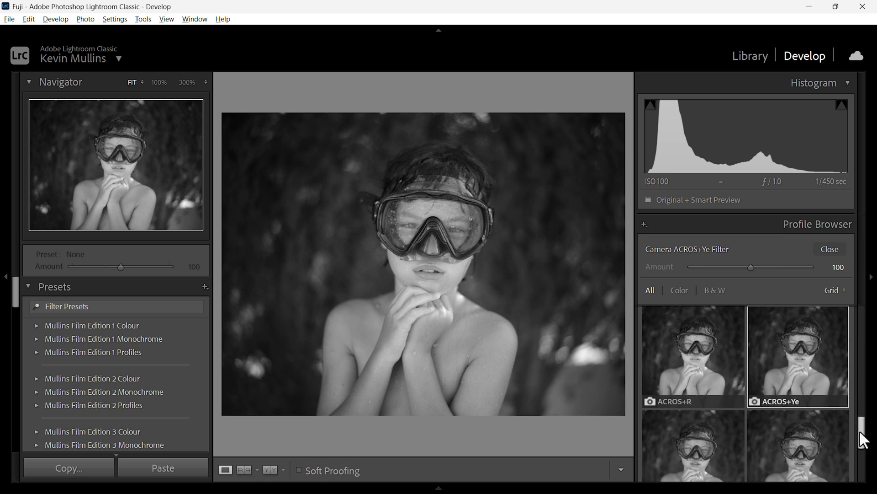
Apply Monochrome, then set Exposure -0.39, Highlights -36, Shadows +48, Whites -18 and raise Blacks
mouse_move(860, 431)
mouse_down()
mouse_move(860, 464)
mouse_move(863, 447)
mouse_up()
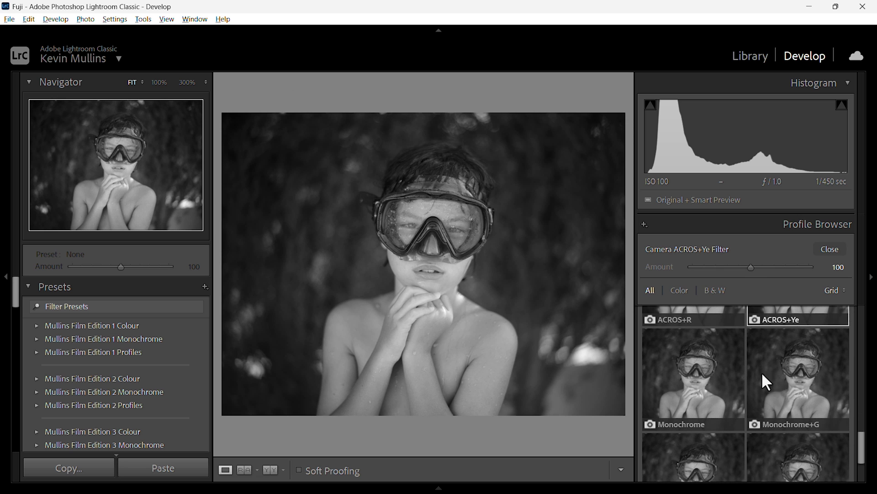
click(836, 249)
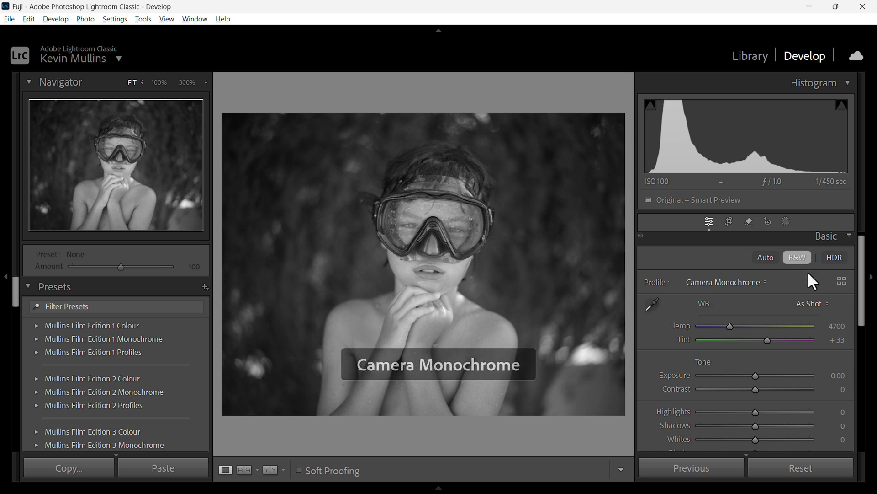
drag(755, 377, 749, 376)
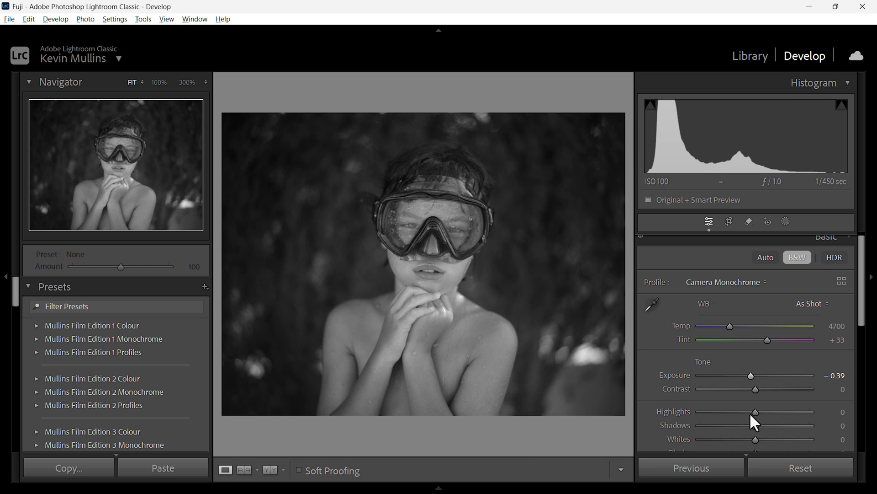
drag(756, 426, 737, 412)
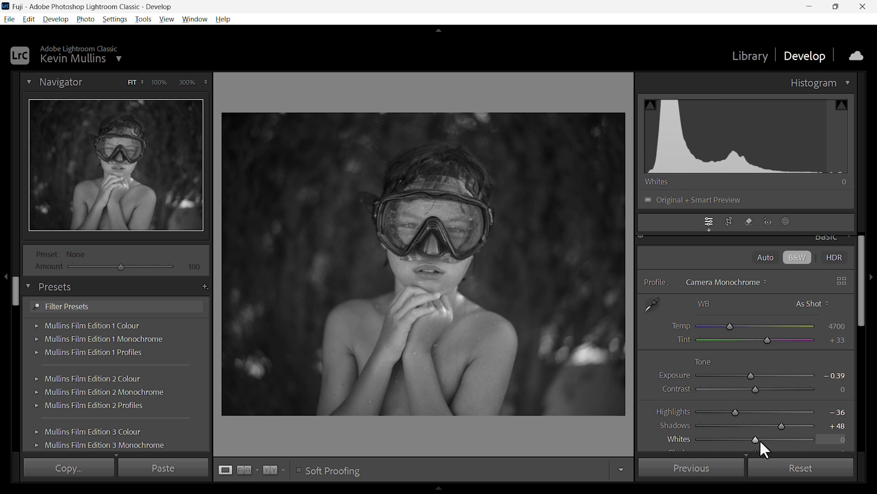
drag(760, 439, 746, 437)
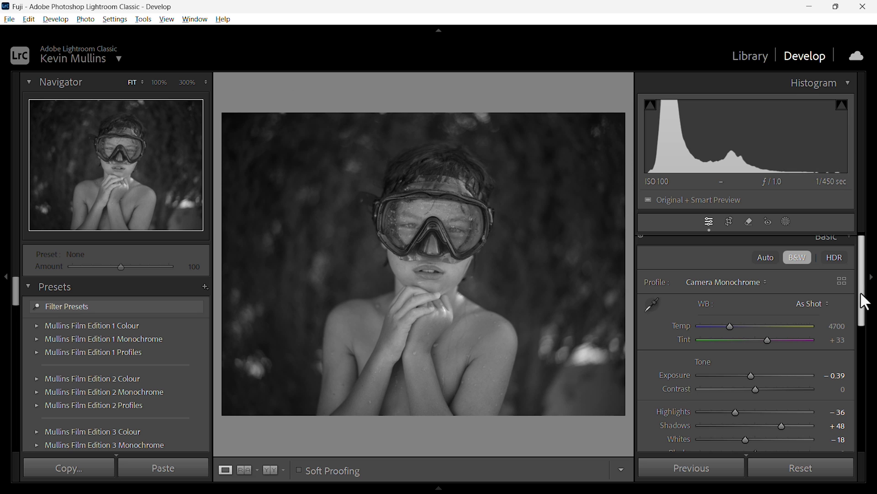
drag(865, 303, 858, 342)
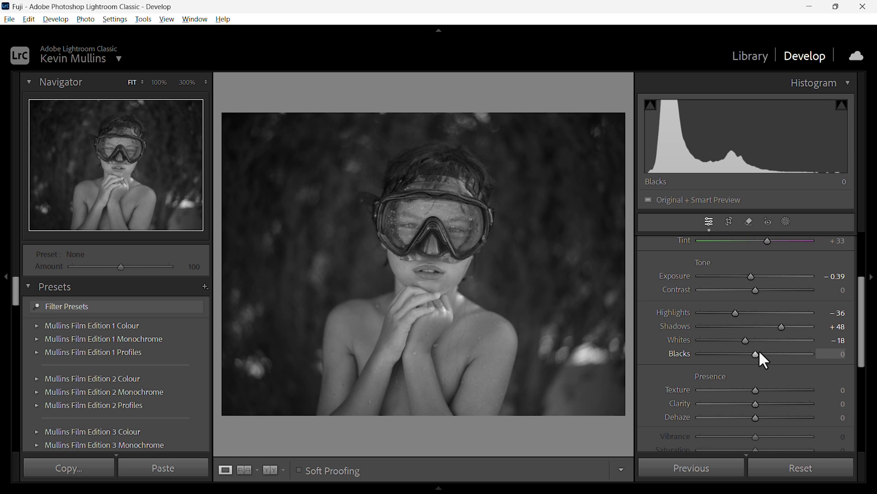
drag(757, 353, 770, 354)
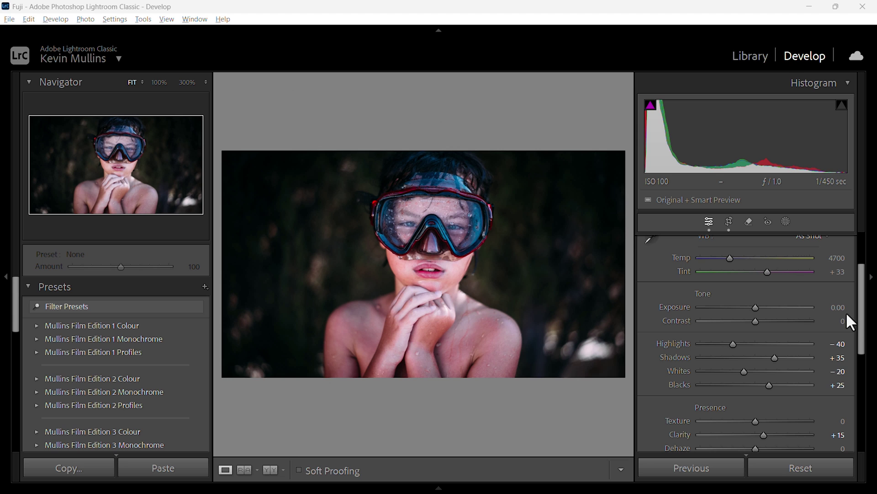
drag(861, 322, 852, 342)
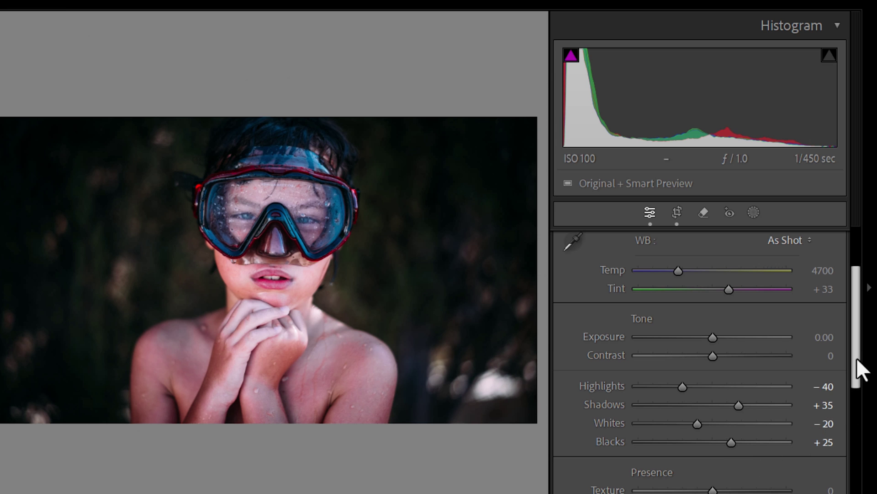
drag(857, 358, 861, 322)
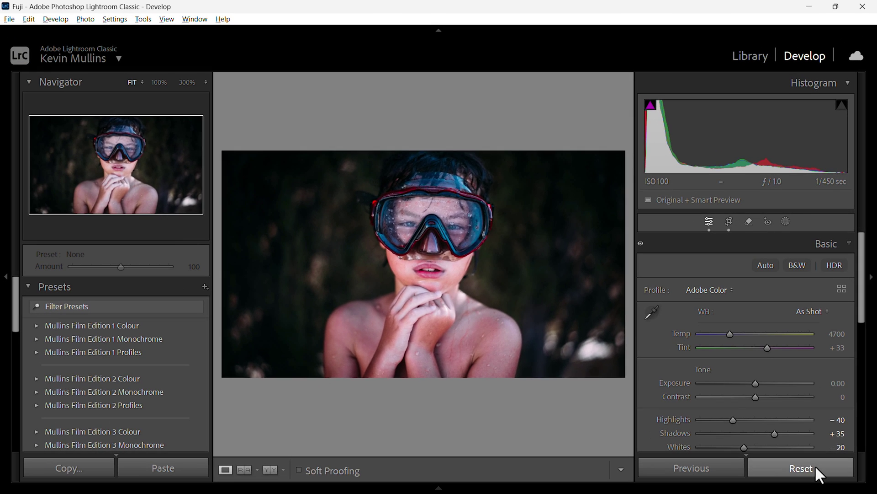
click(816, 469)
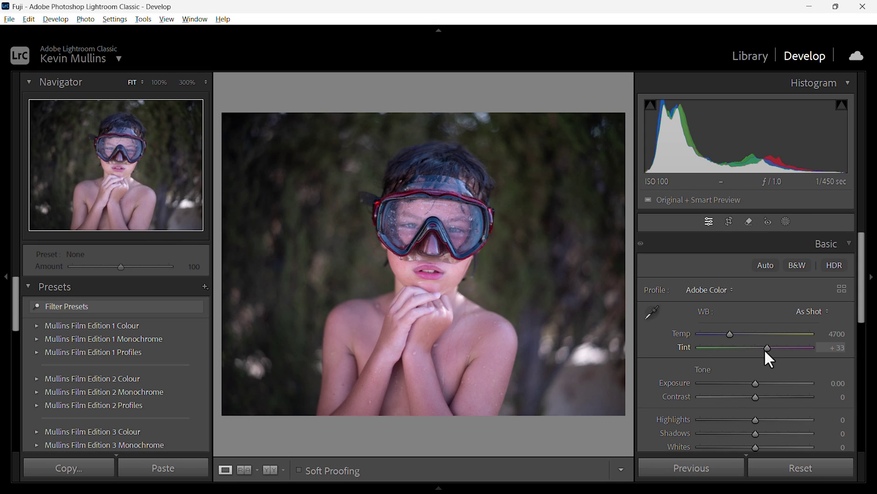
drag(857, 296, 857, 320)
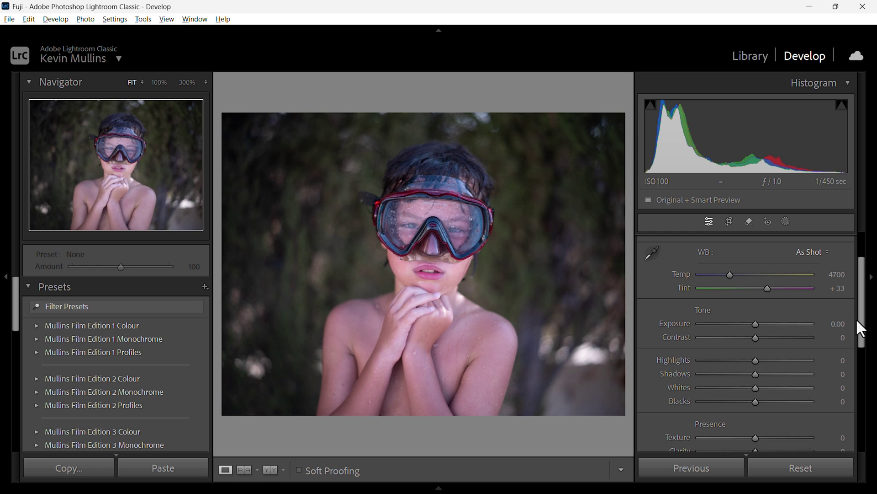
key(ctrl+z)
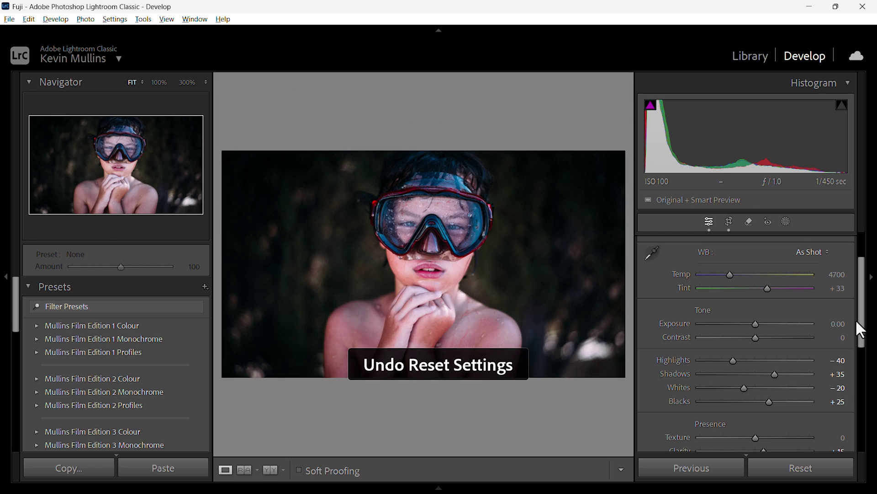
drag(859, 329, 864, 300)
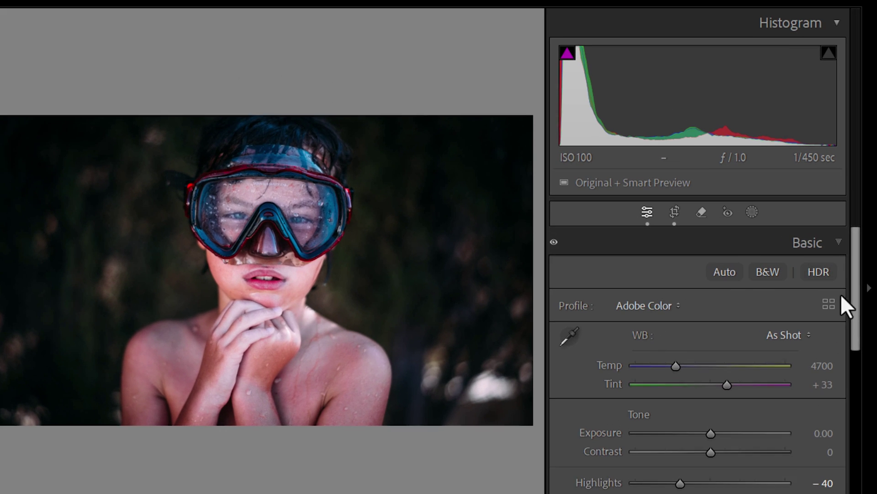
Try the CLASSIC Neg profile on the portrait and close the Profile Browser
click(830, 303)
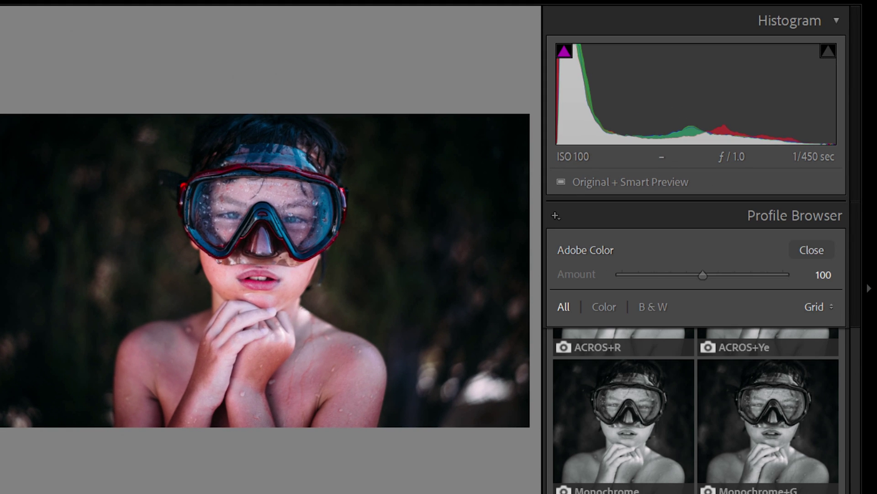
drag(858, 366, 843, 396)
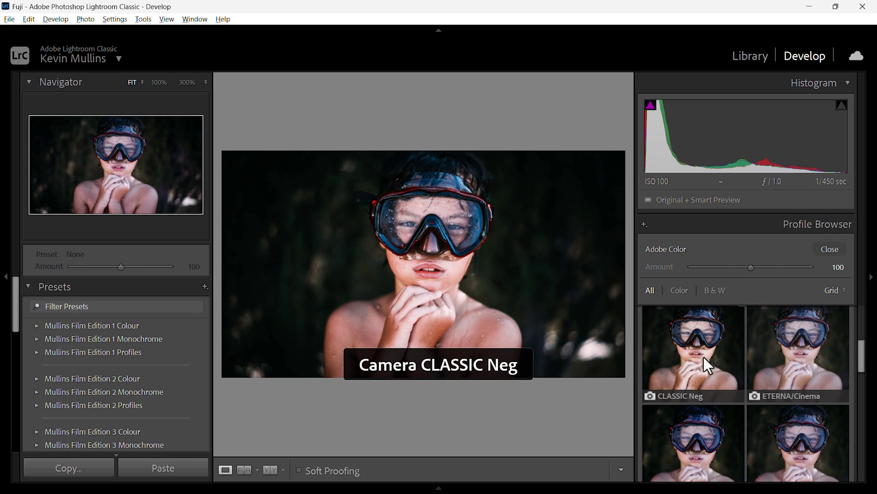
click(704, 357)
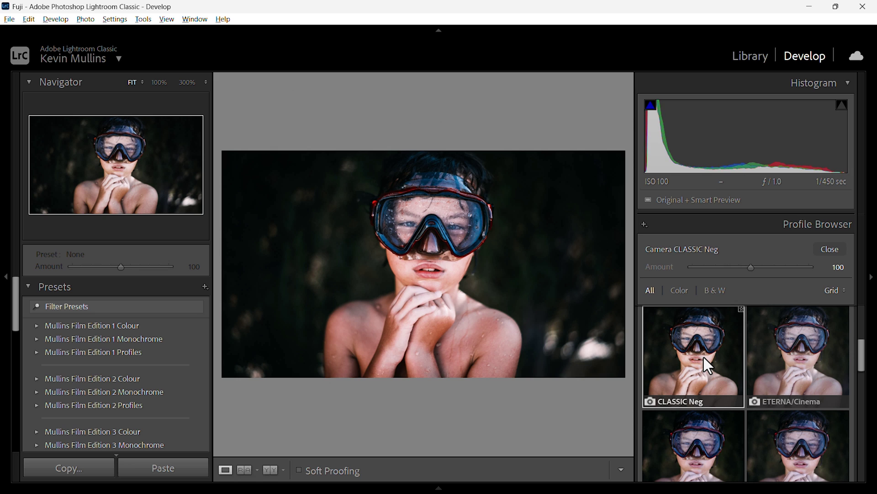
click(840, 249)
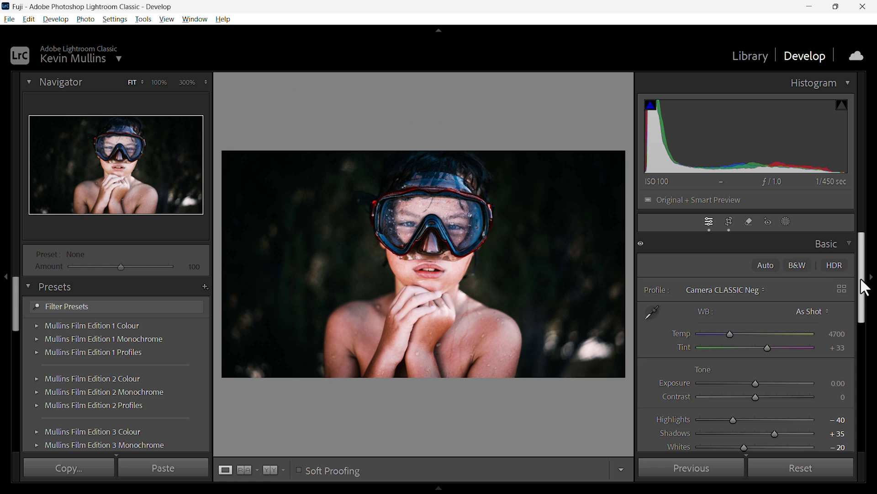
scroll(866, 288, down, 2)
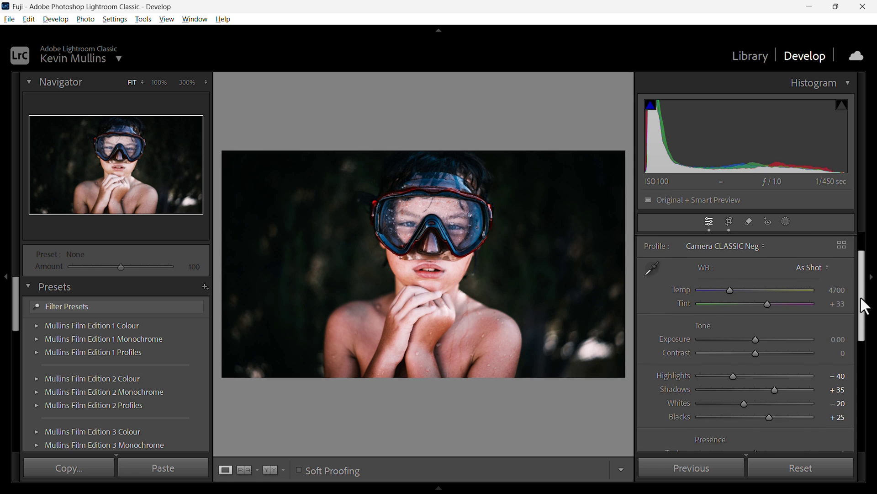
Compare the Camera Matching thumbnails and apply the Camera ETERNA/Cinema profile
click(843, 251)
scroll(863, 361, down, 1)
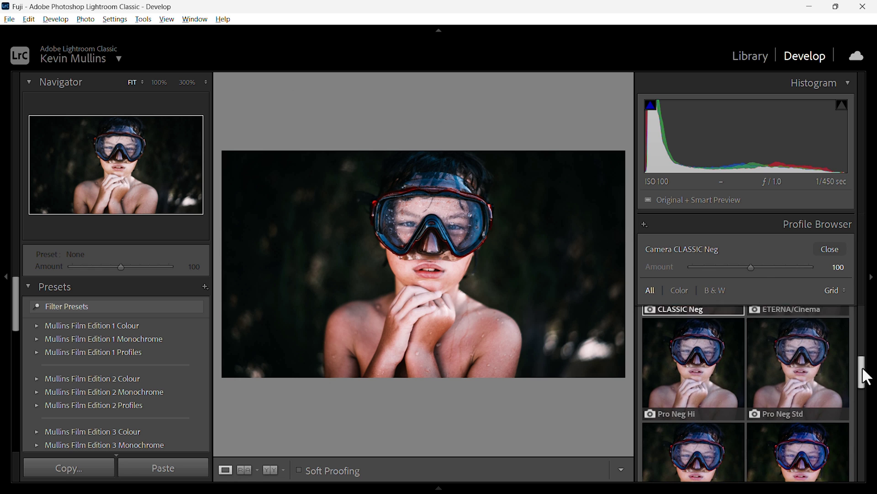
drag(863, 369, 859, 402)
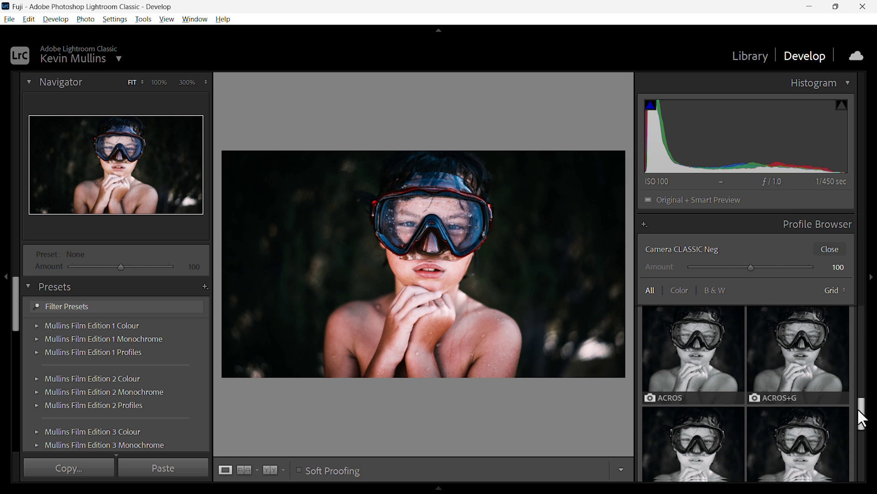
drag(863, 418, 863, 430)
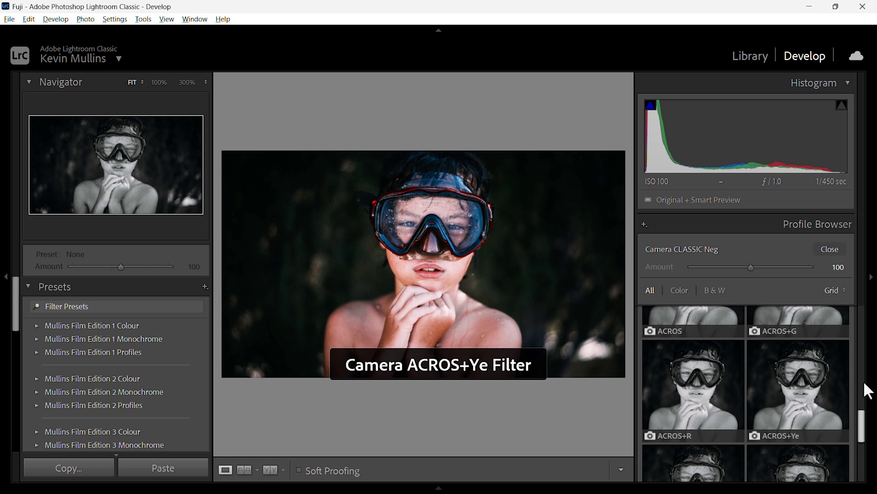
drag(863, 420, 865, 351)
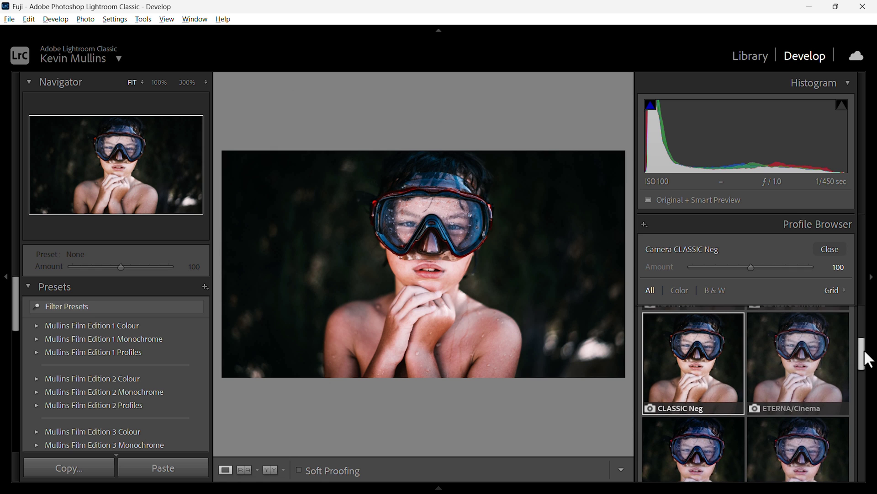
click(807, 347)
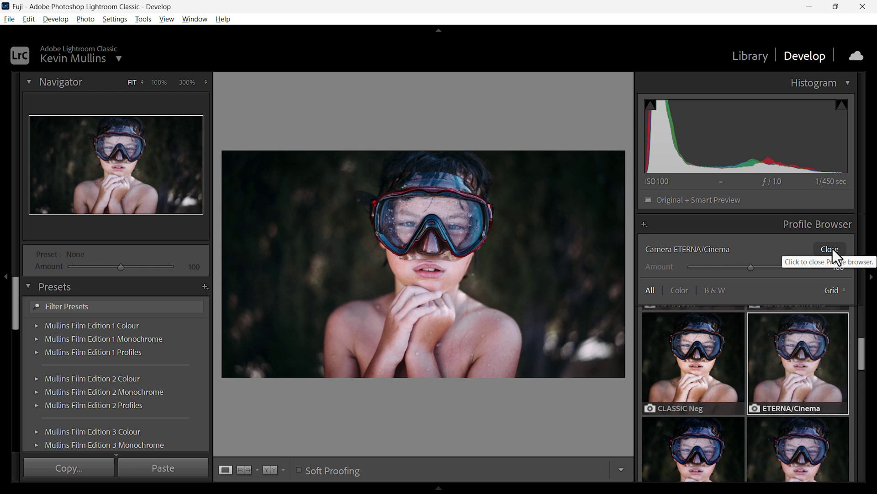
Switch the Profile Browser display to List, then to Large thumbnails
click(843, 290)
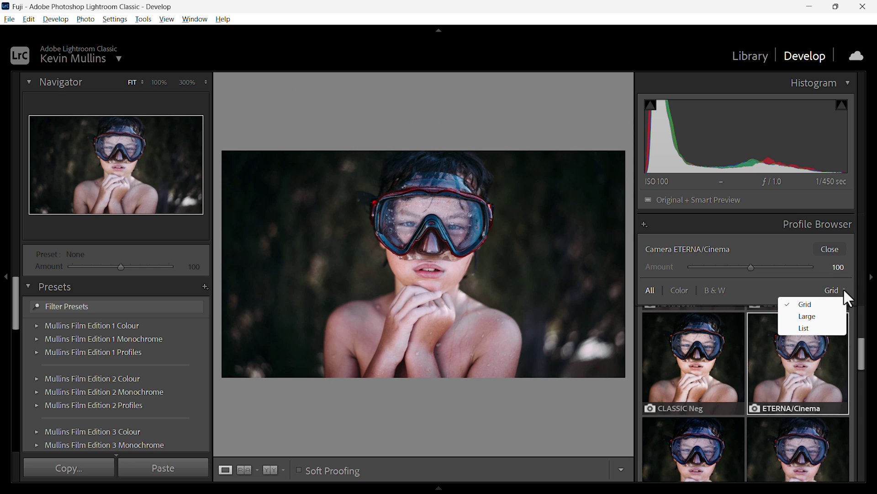
click(807, 326)
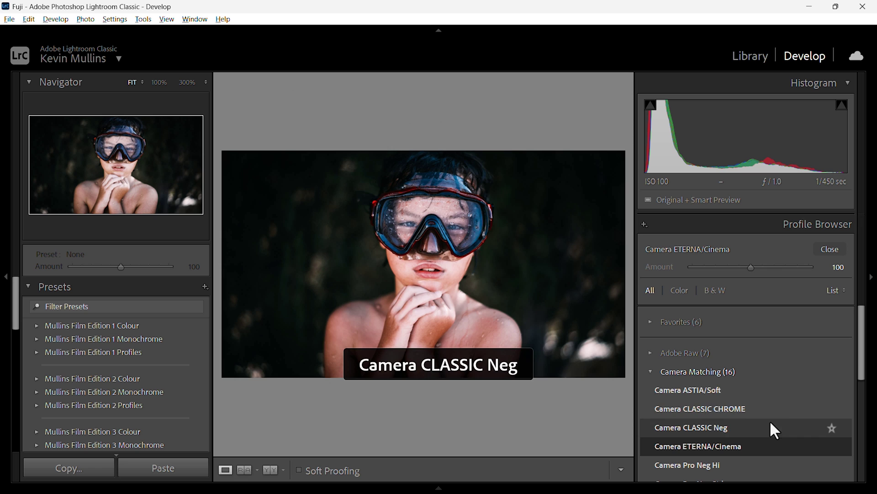
click(837, 291)
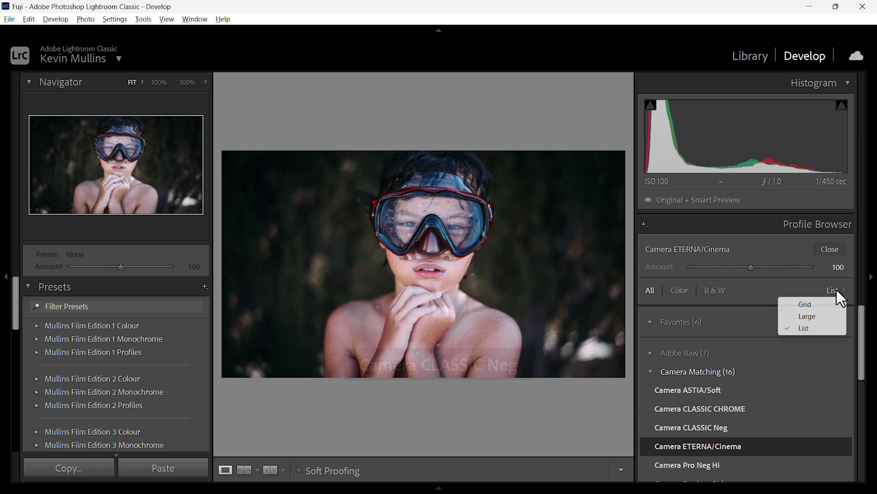
click(813, 316)
Apply the Camera ASTIA/Soft profile, close the browser and show the file info overlay
drag(862, 349, 866, 319)
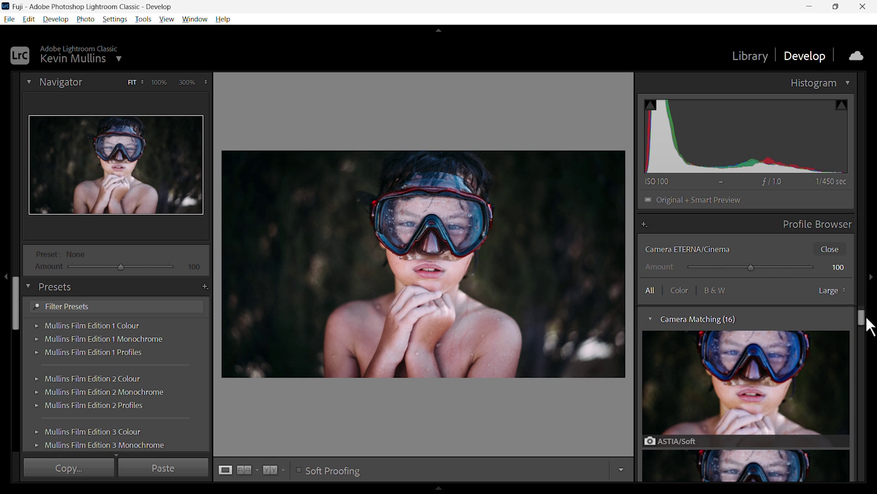
click(768, 369)
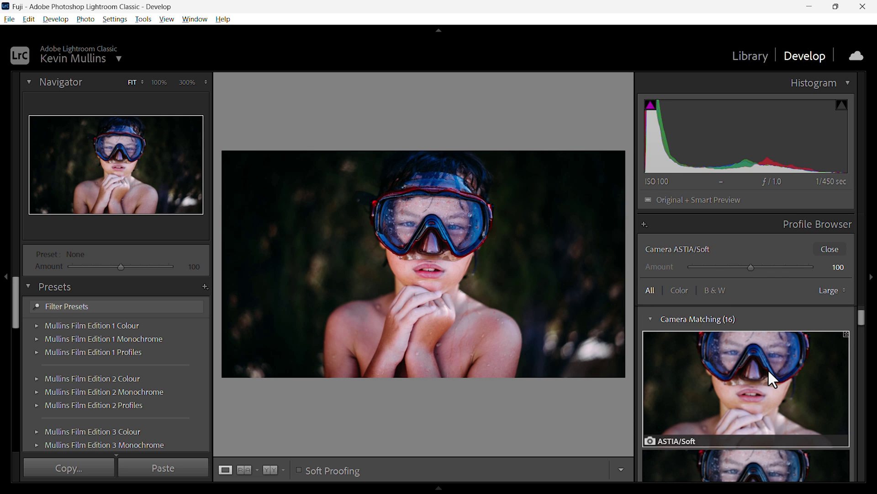
click(834, 249)
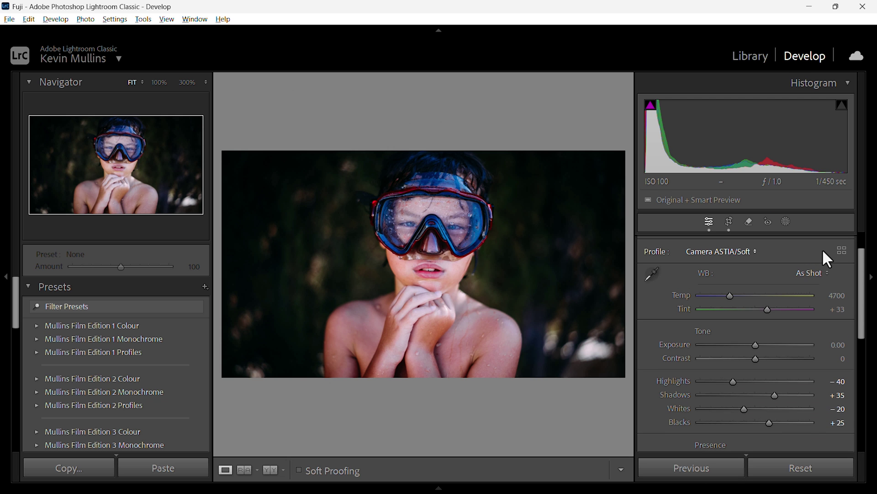
key(i)
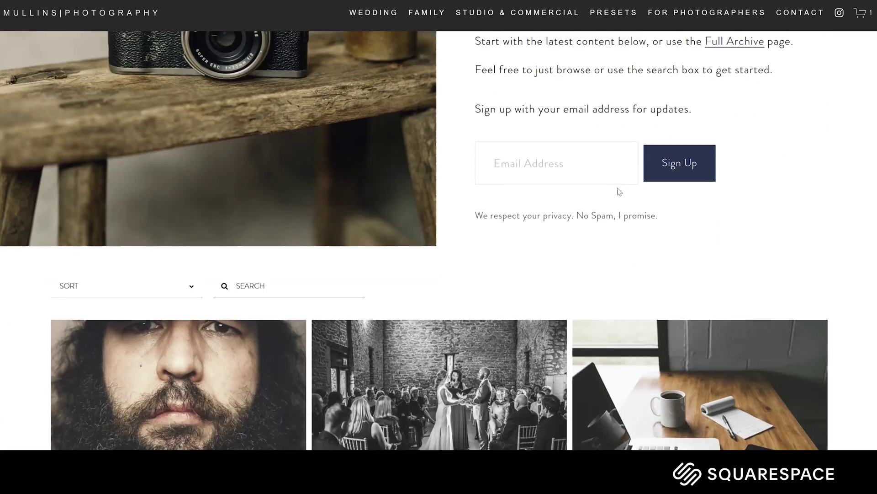
Open the Film - Edition 3 Colour presets product from the Presets page and scroll through it
scroll(618, 188, down, 6)
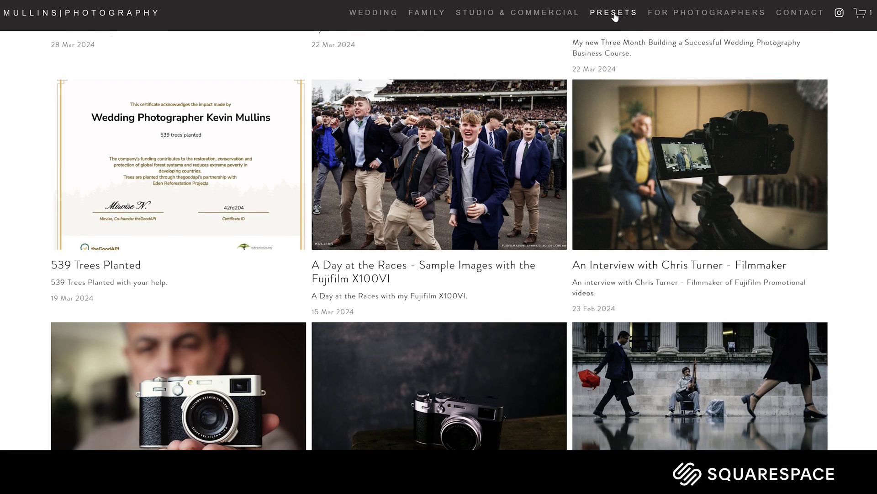
click(614, 14)
scroll(576, 170, down, 15)
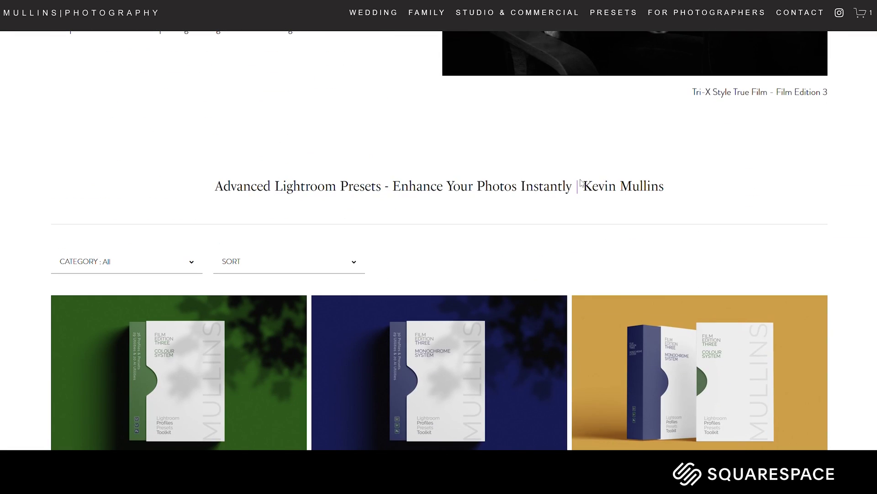
scroll(503, 187, down, 5)
click(210, 199)
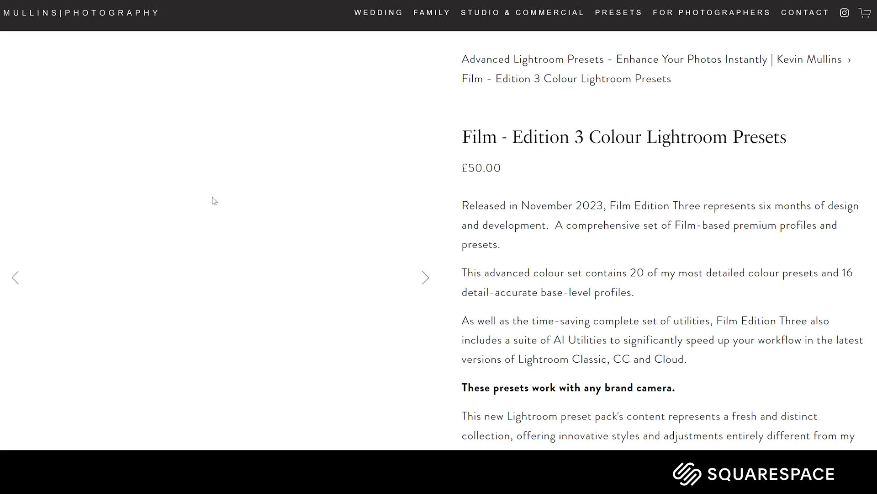
scroll(613, 269, down, 5)
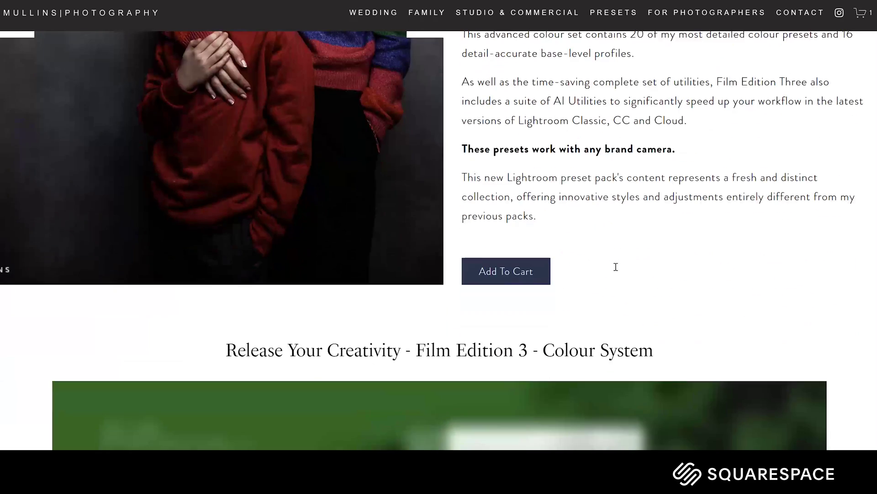
scroll(616, 270, down, 10)
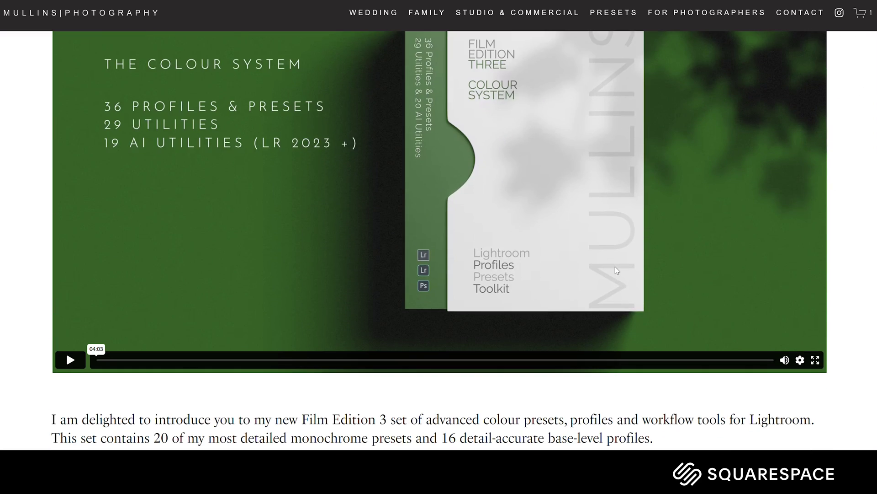
scroll(617, 270, down, 5)
Open the Candid Wedding Photography page and scroll through its gallery
mouse_move(374, 13)
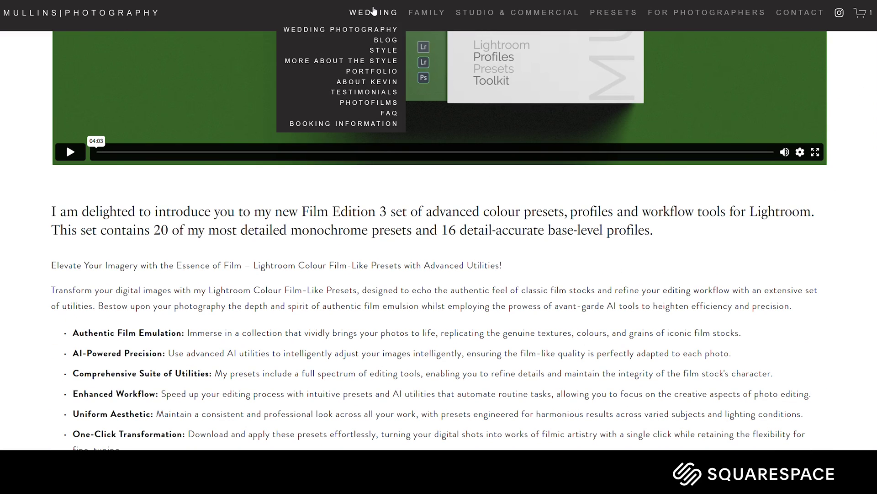
click(384, 41)
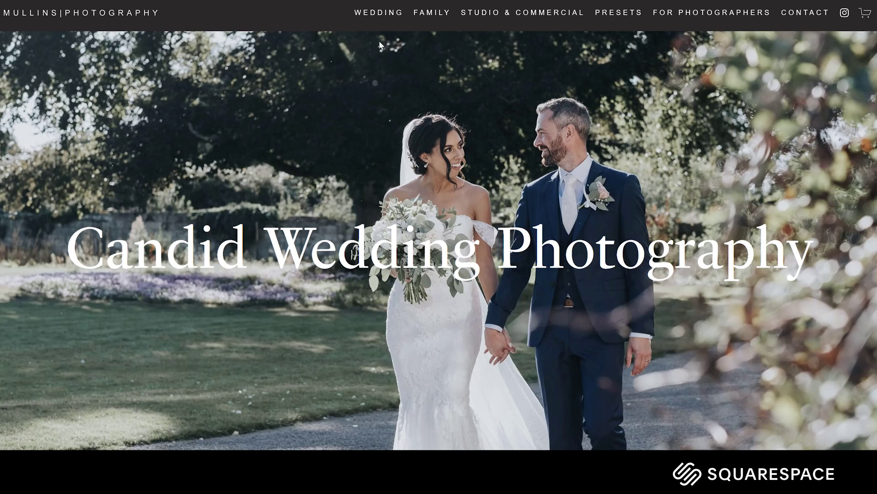
scroll(462, 227, down, 10)
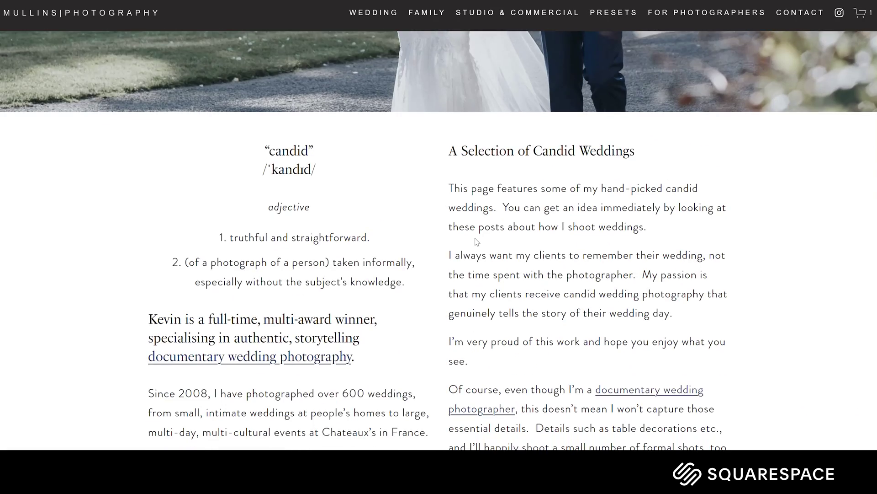
scroll(477, 243, down, 10)
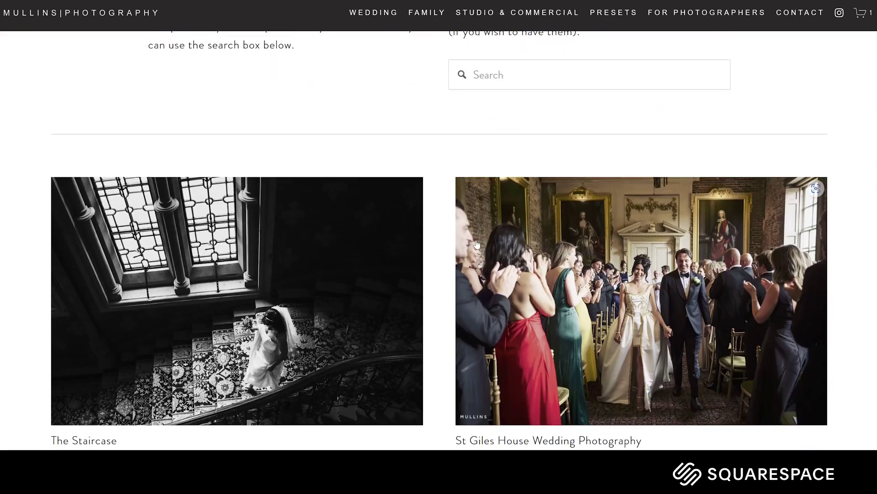
scroll(477, 244, down, 8)
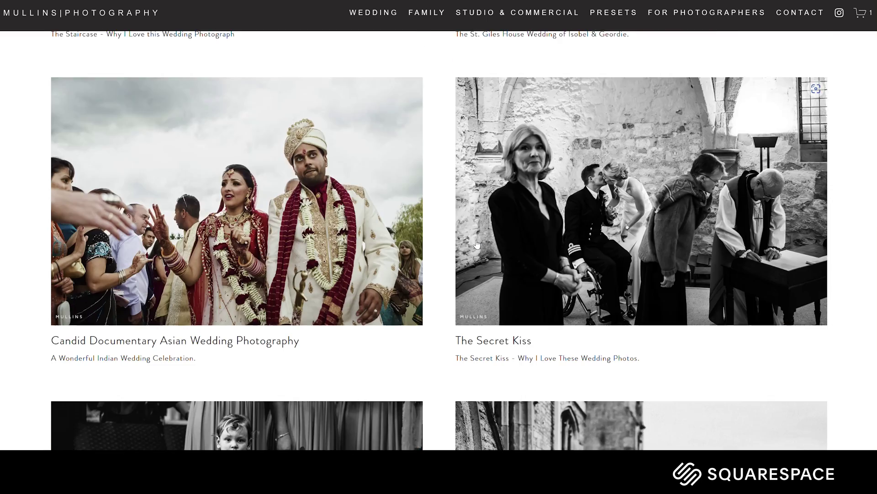
scroll(478, 247, down, 5)
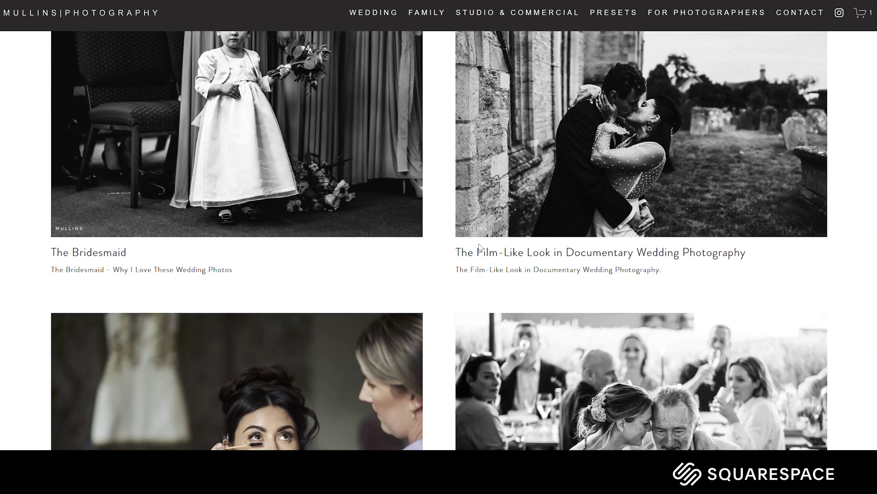
scroll(479, 248, down, 5)
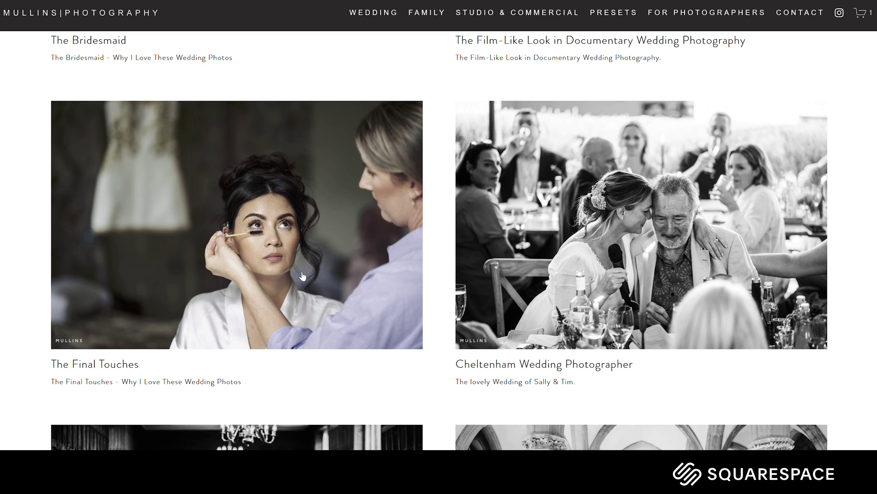
Open The Final Touches blog post and scroll through its bridal-prep photos
click(302, 276)
scroll(498, 263, down, 3)
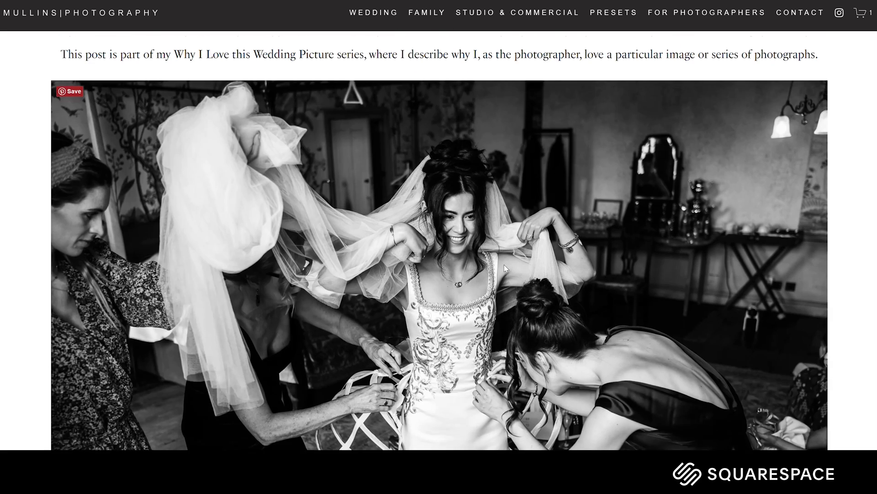
scroll(505, 268, down, 10)
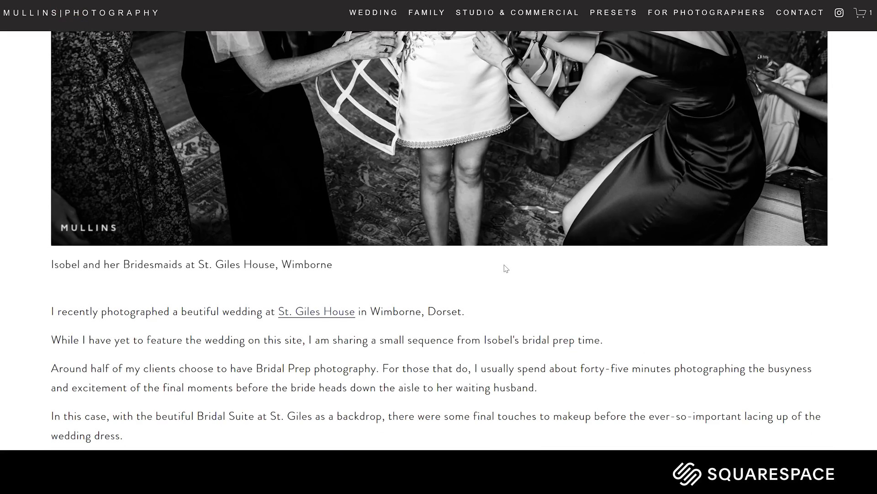
scroll(506, 269, down, 9)
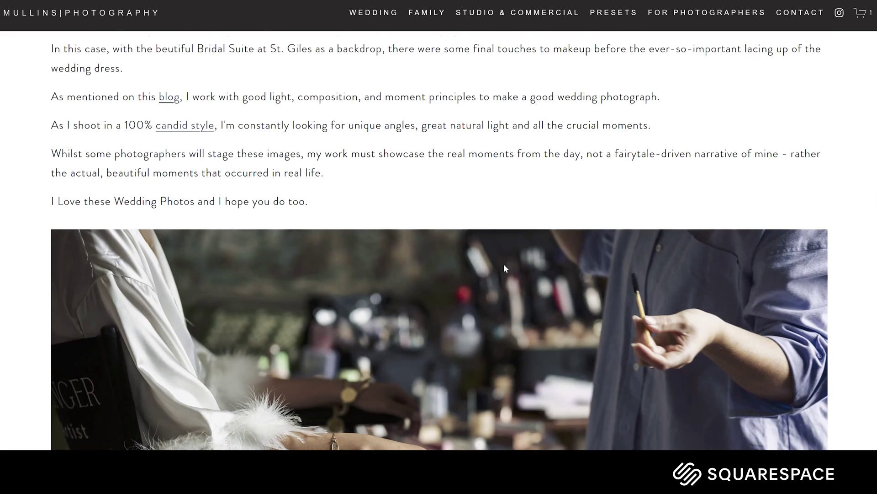
scroll(505, 268, down, 8)
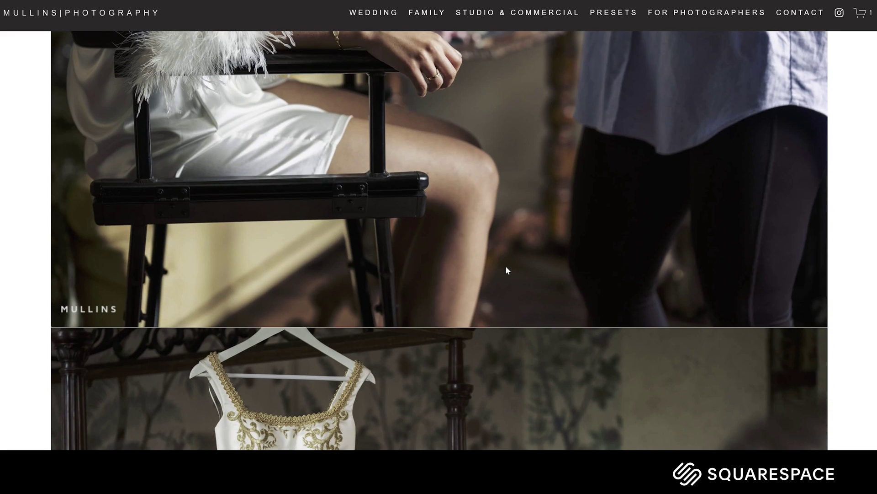
scroll(506, 269, down, 6)
scroll(507, 270, down, 8)
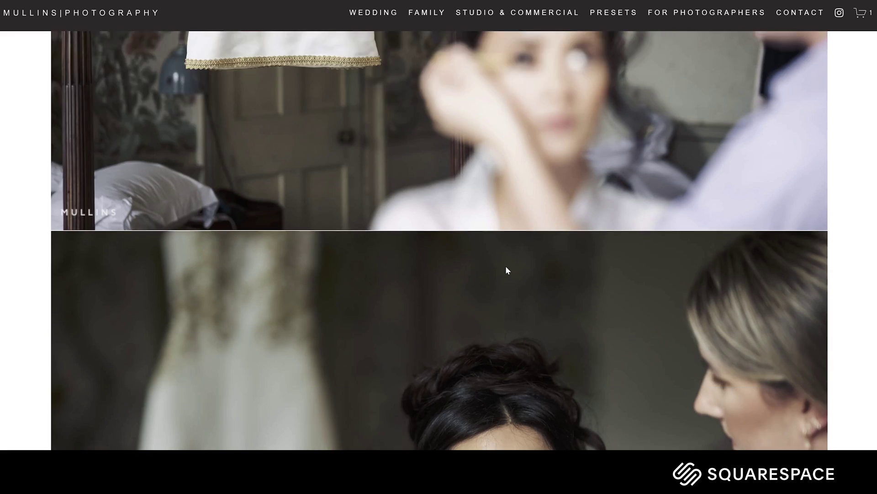
scroll(506, 270, down, 3)
mouse_move(706, 14)
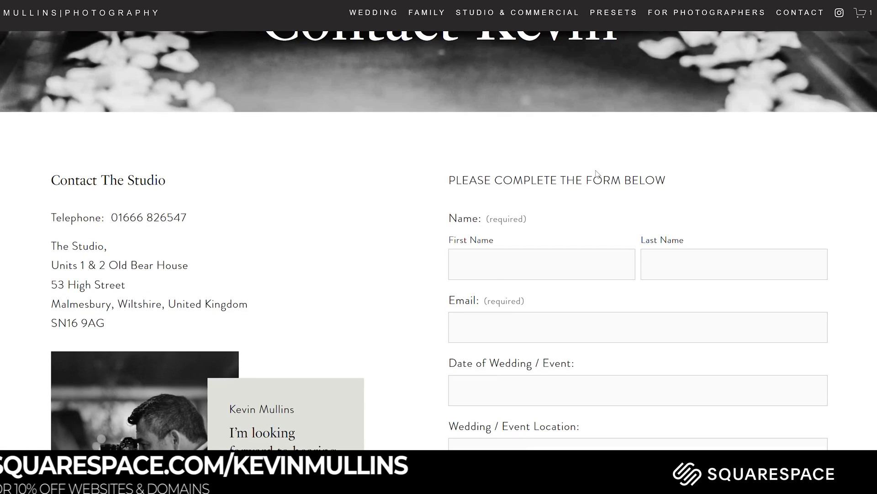
Go to the Wedding page and scroll past the Timeless, Honest & Elegant intro to the testimonial
scroll(596, 173, down, 5)
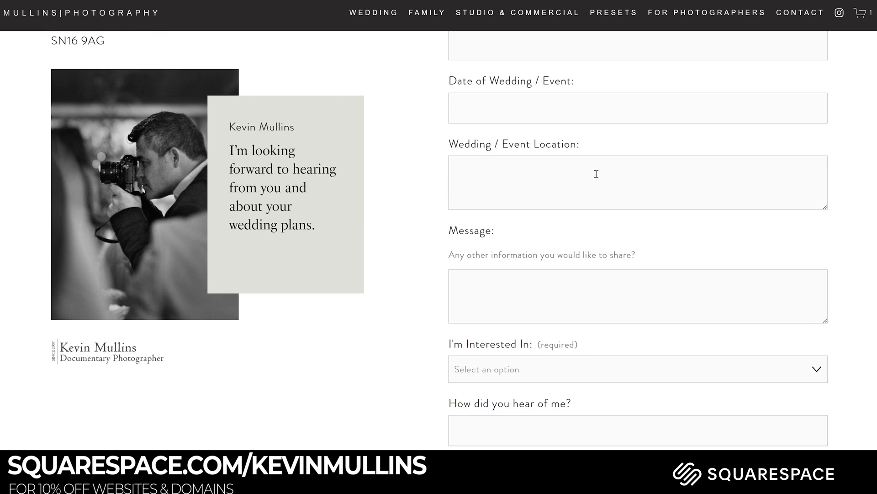
scroll(597, 174, down, 5)
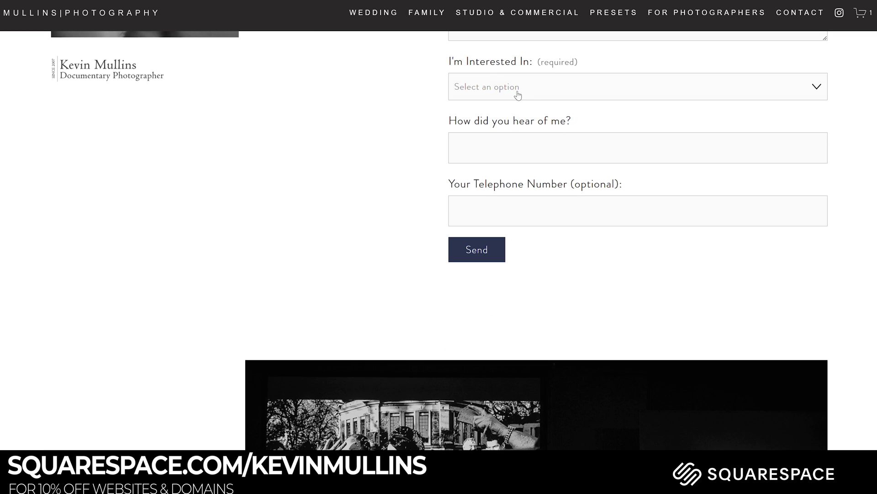
mouse_move(375, 14)
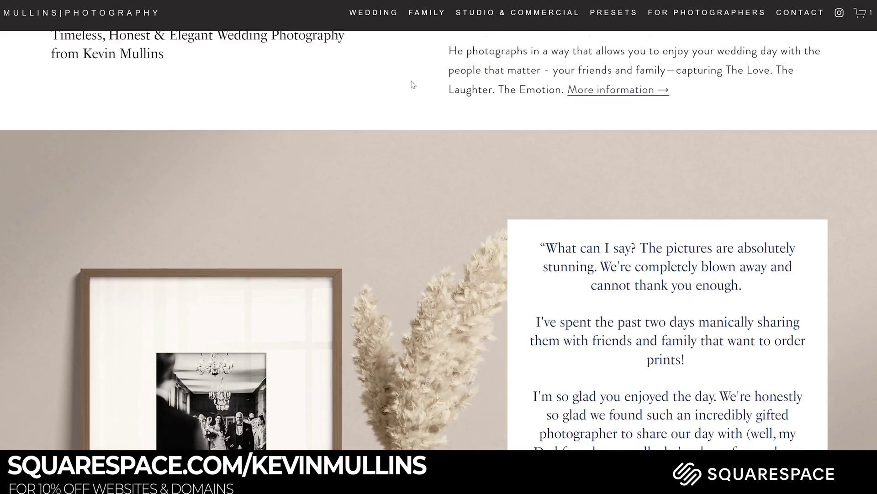
scroll(414, 87, down, 6)
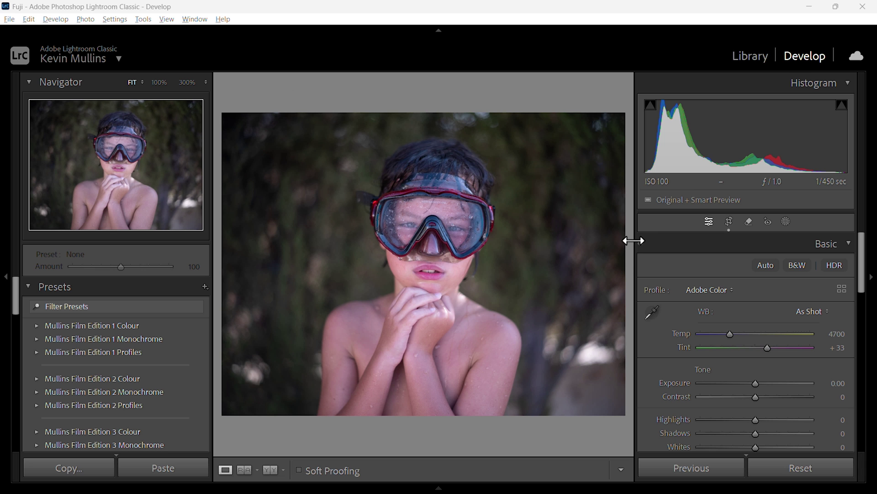
Replace Adobe Color with the Camera CLASSIC Neg profile from the Profile Browser
click(841, 289)
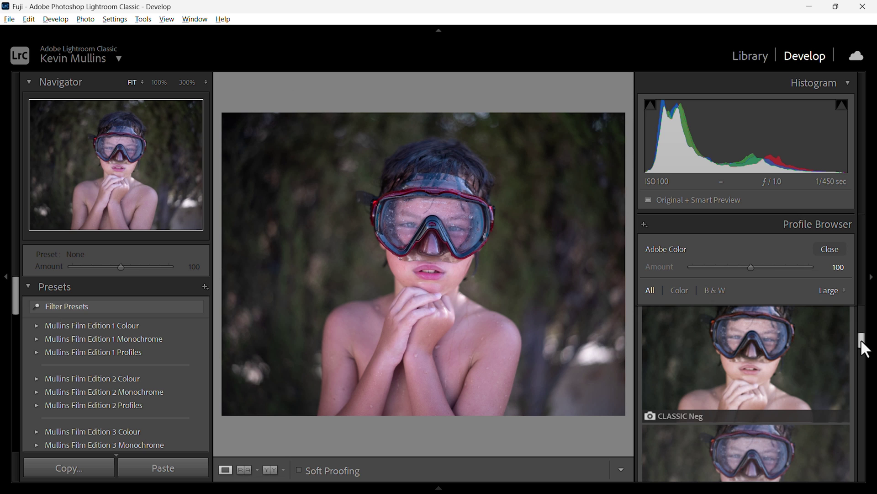
mouse_move(861, 340)
mouse_down()
mouse_move(857, 363)
mouse_move(854, 326)
mouse_move(854, 341)
mouse_up()
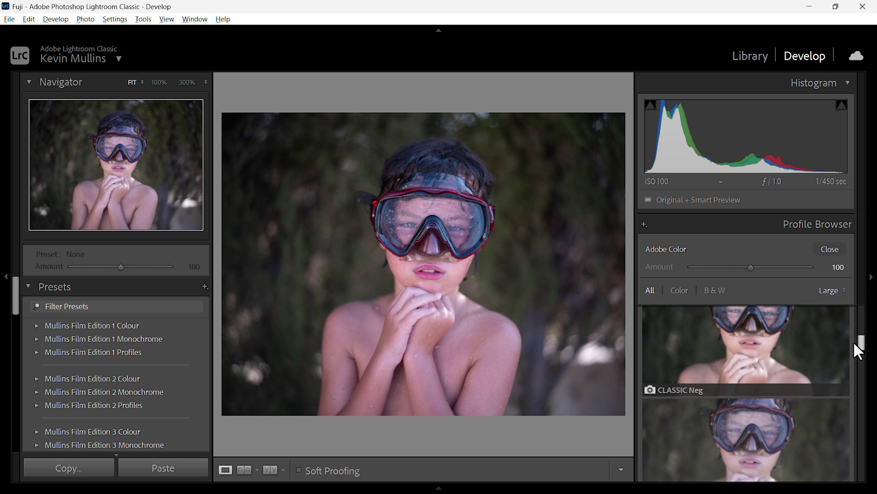
click(777, 345)
click(840, 250)
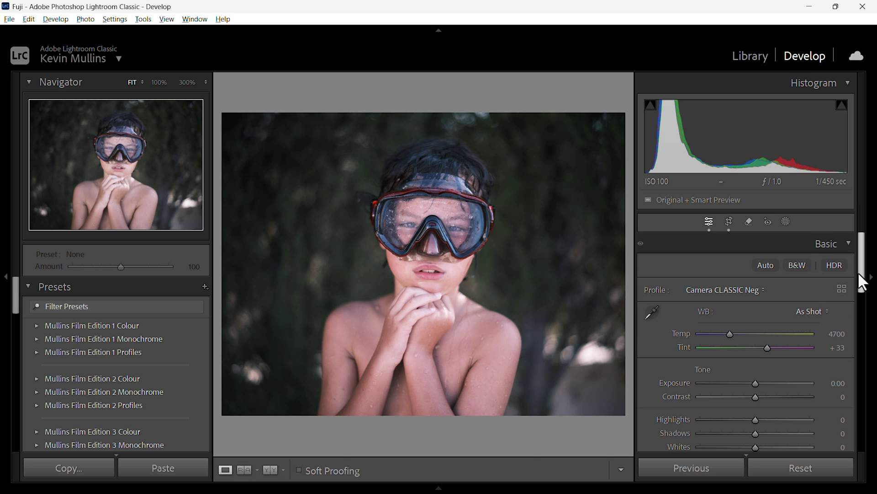
Shape a gentle S-curve in the Tone Curve with Lights +14 and Darks -14
drag(863, 277, 858, 304)
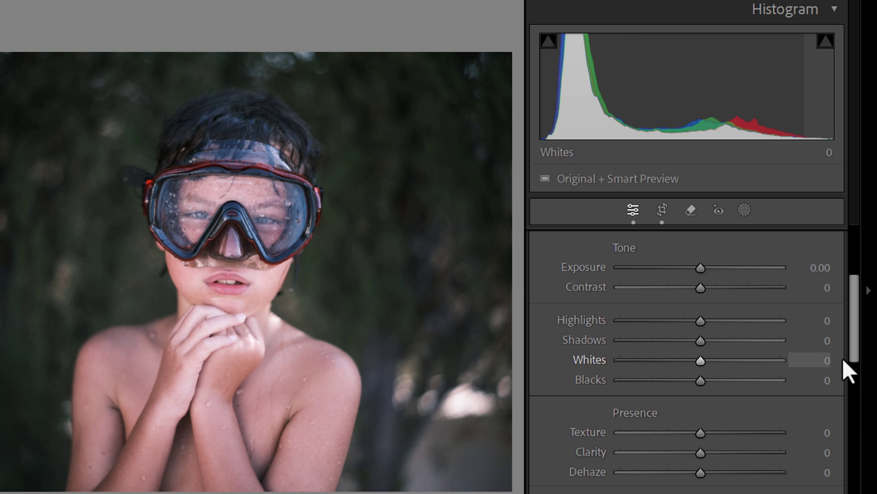
drag(853, 337, 854, 366)
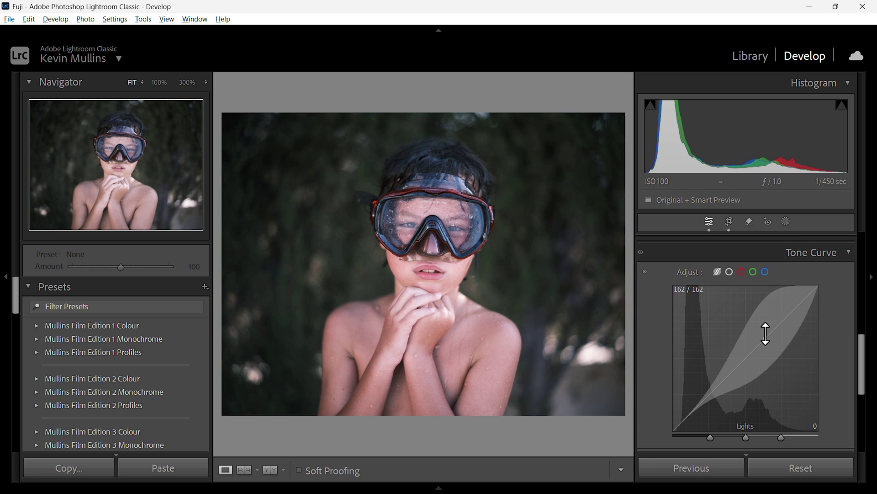
drag(773, 329, 763, 322)
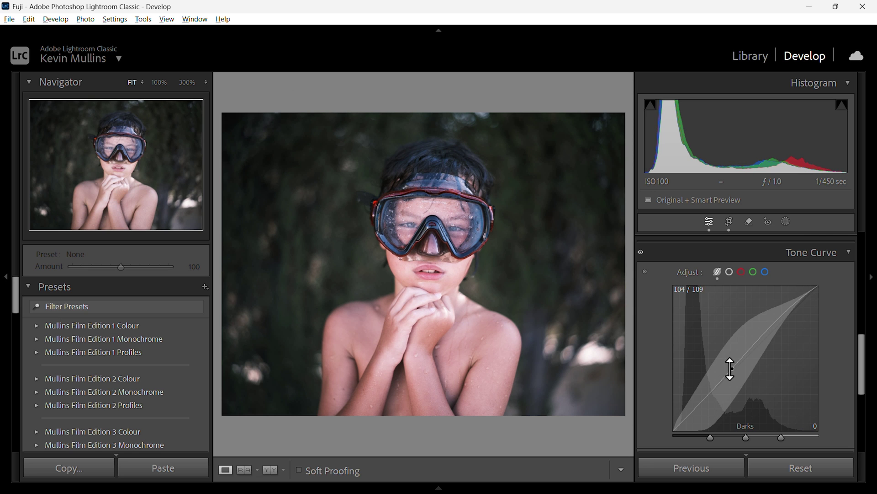
drag(717, 386, 717, 392)
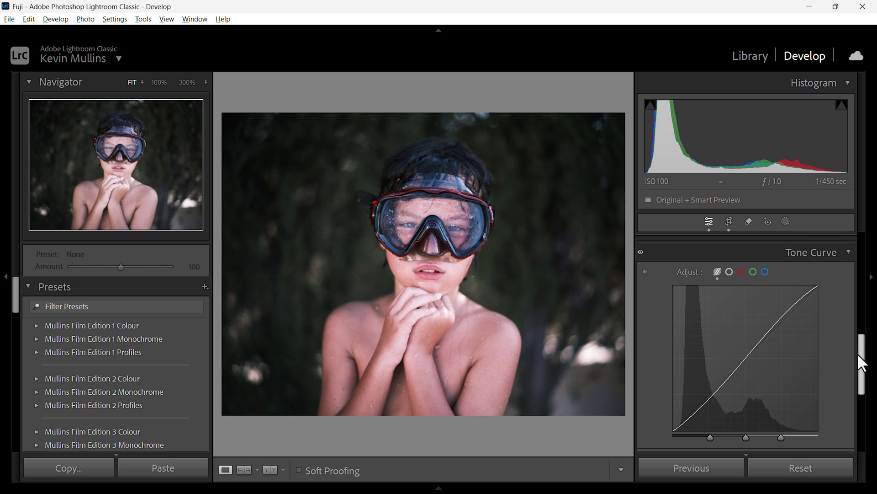
drag(859, 355, 856, 375)
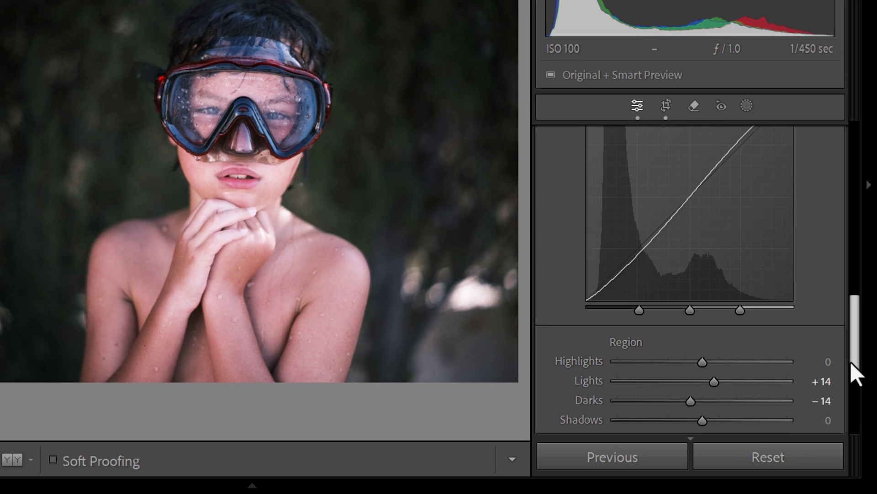
drag(848, 362, 851, 334)
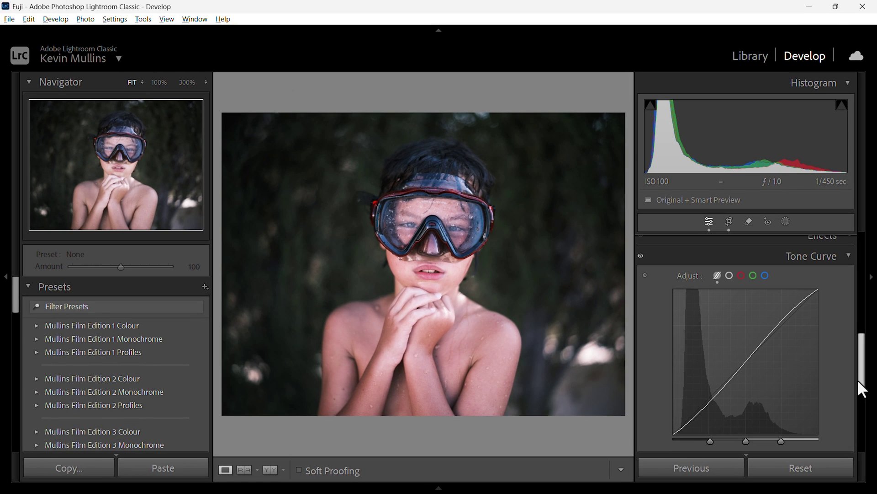
Enter 15 as the Clarity value in the Basic panel's Presence section
drag(858, 382, 860, 316)
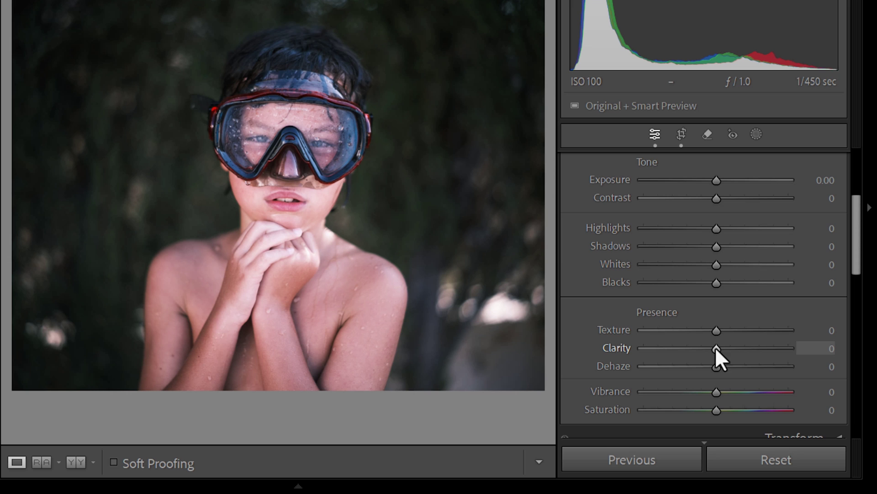
click(824, 350)
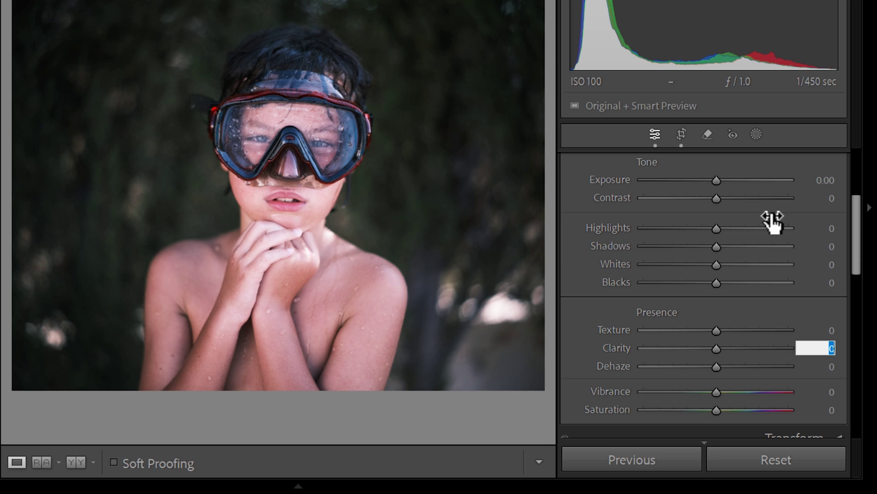
text(15)
key(Tab)
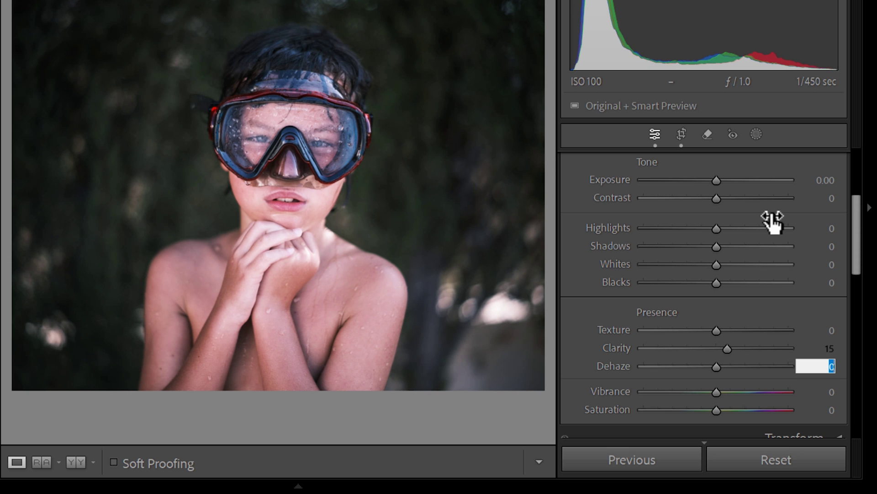
scroll(860, 251, up, 2)
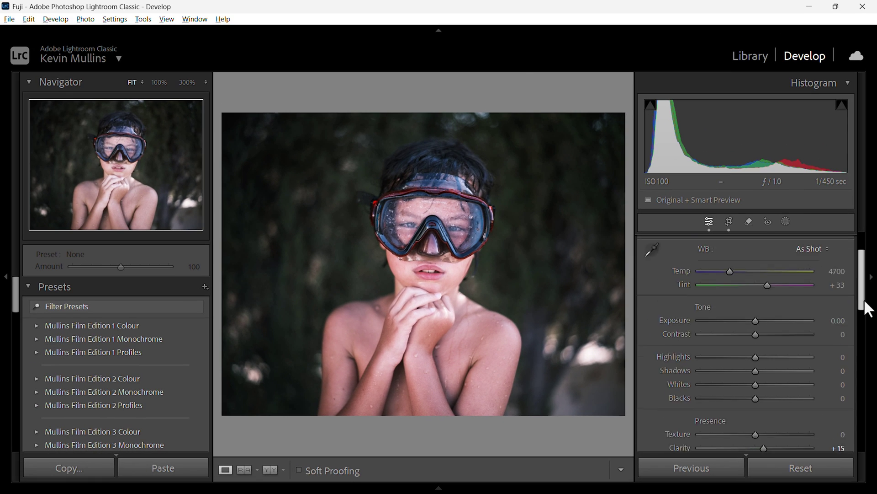
scroll(868, 306, up, 3)
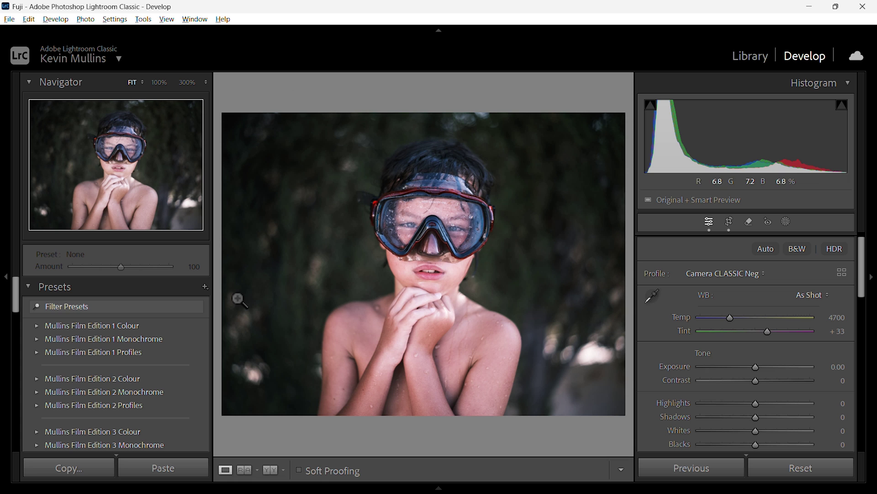
Start a new develop preset filed in a new group named Fuji Profiles
click(205, 286)
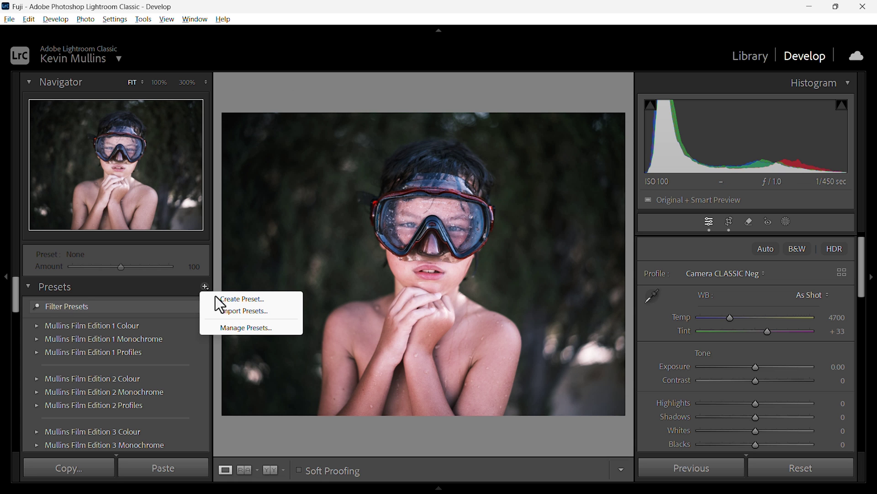
click(224, 300)
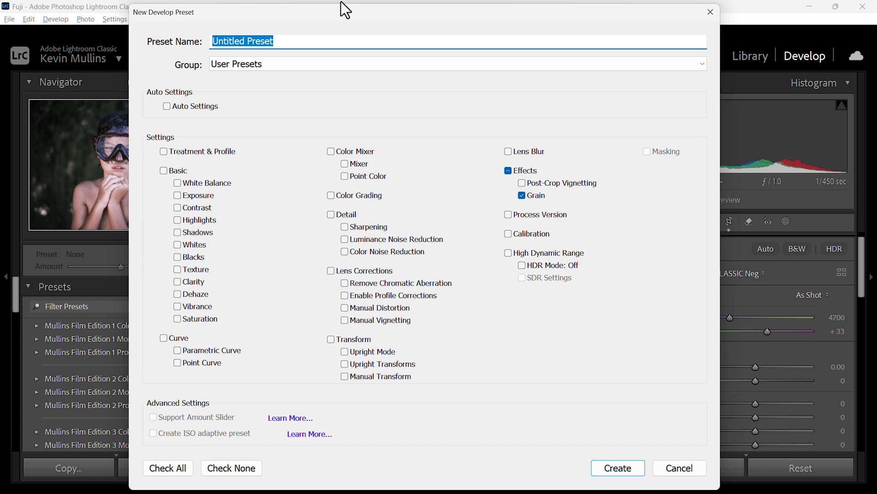
click(297, 63)
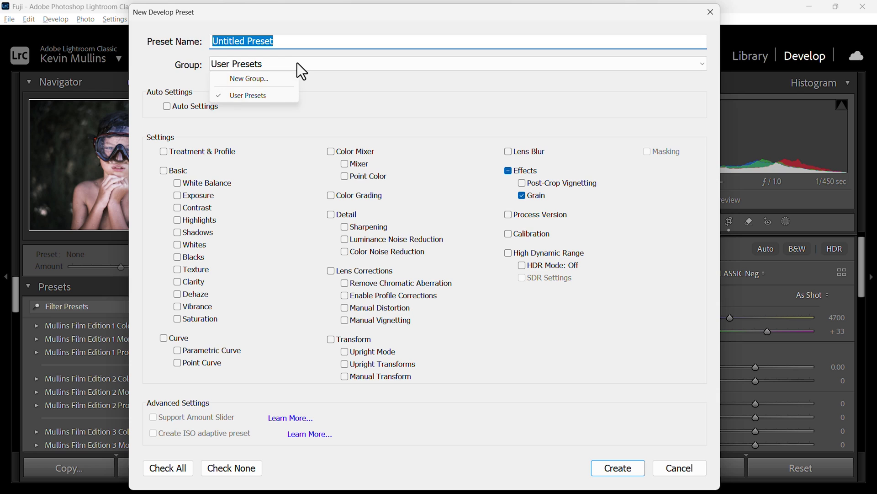
click(279, 80)
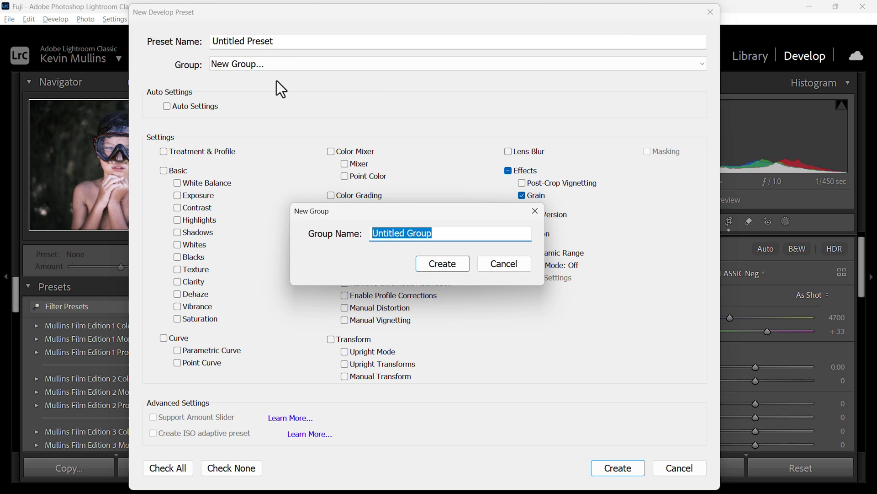
text(Fuji Profiles)
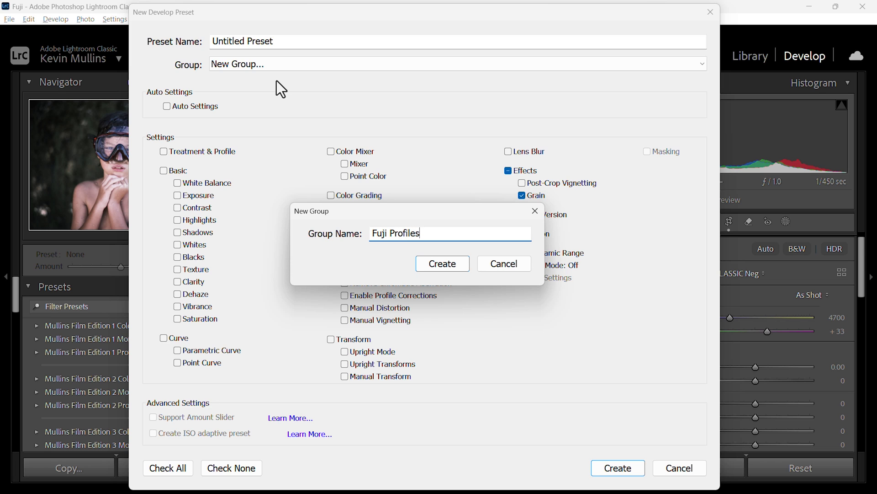
click(459, 269)
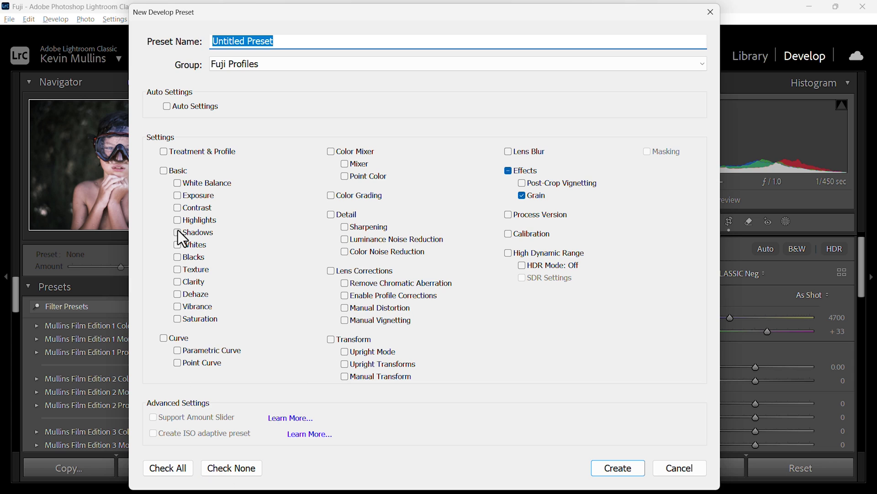
Include Treatment & Profile and Clarity, leave Effects and grain out, and create the preset
click(175, 152)
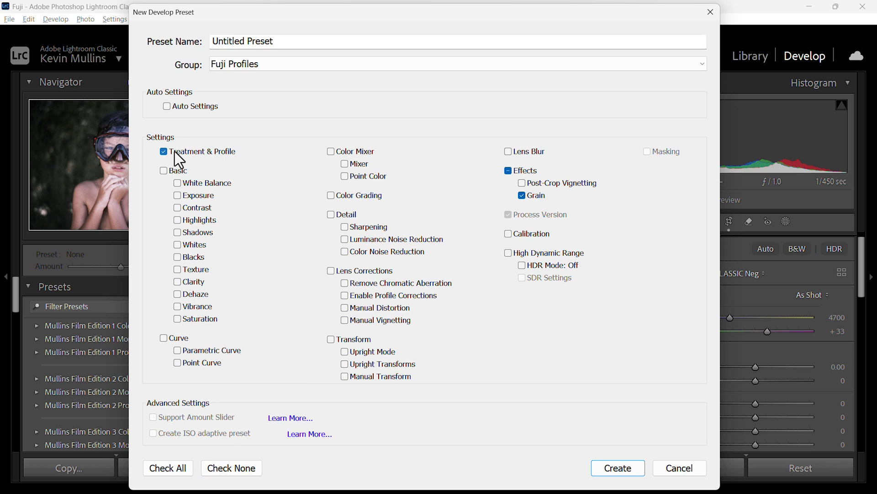
click(198, 285)
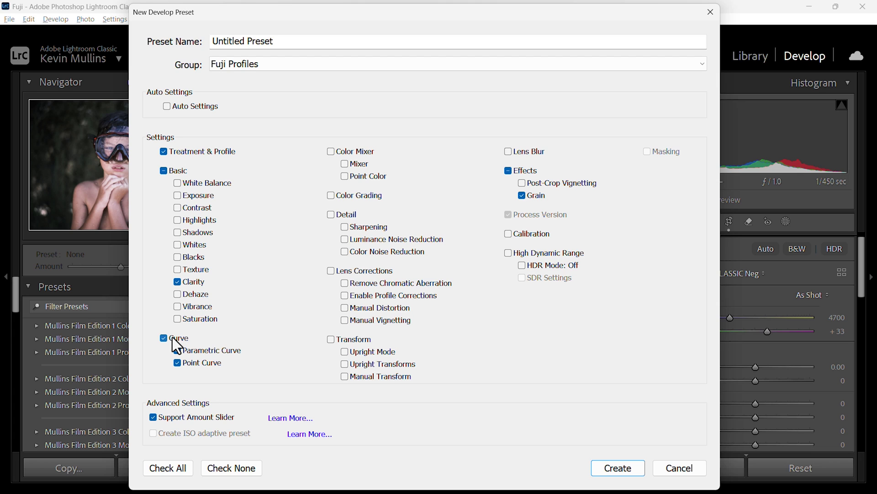
click(508, 170)
click(632, 468)
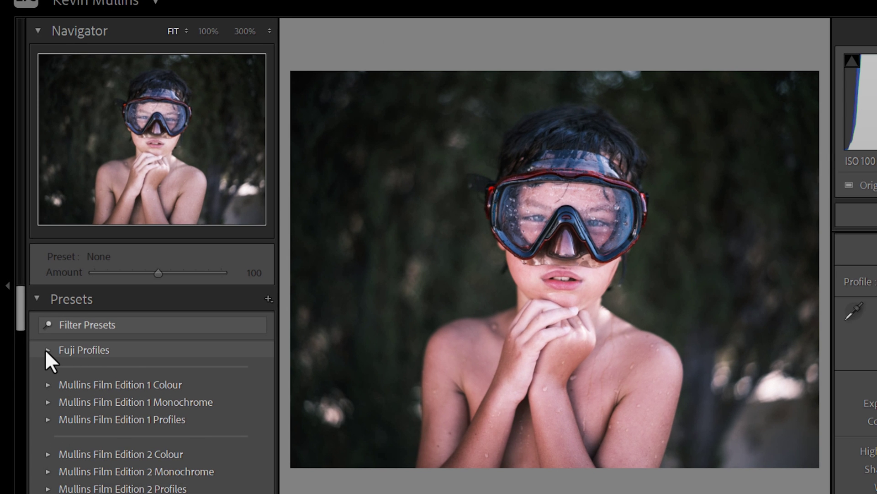
Expand Fuji Profiles and rename its Untitled Preset to 'Colour Start'
click(46, 350)
right_click(113, 368)
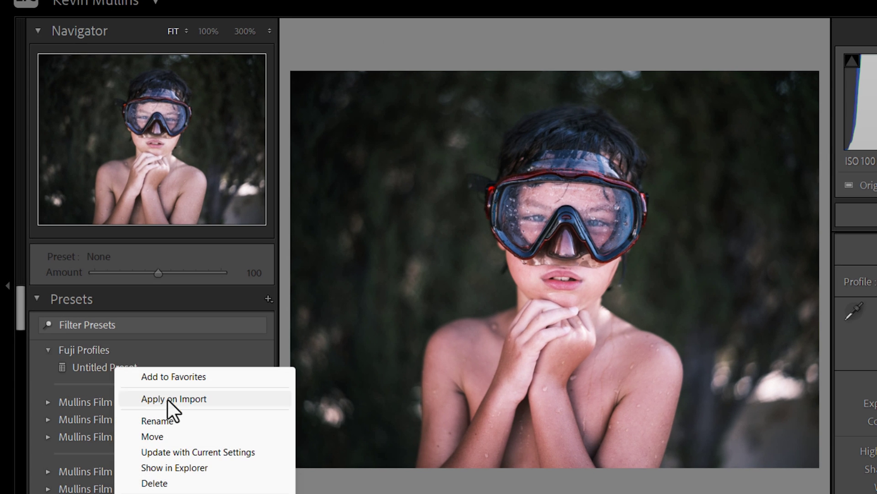
click(172, 420)
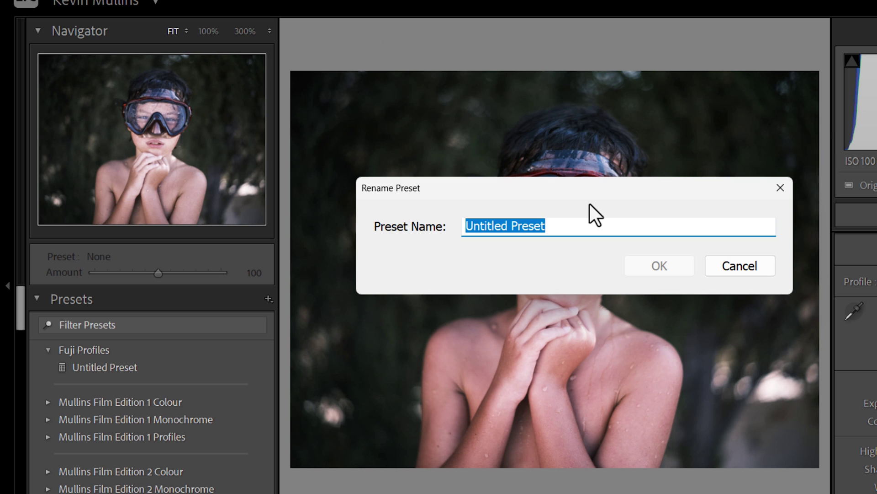
text(Colour )
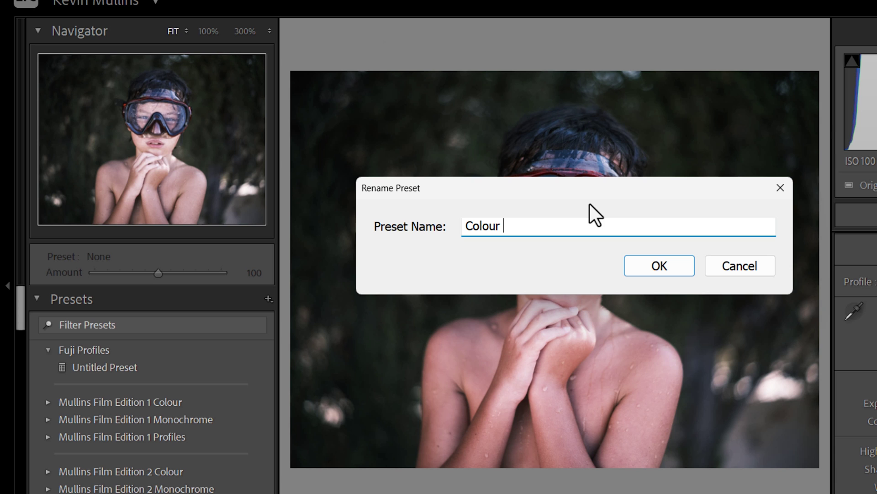
text(Start)
click(668, 270)
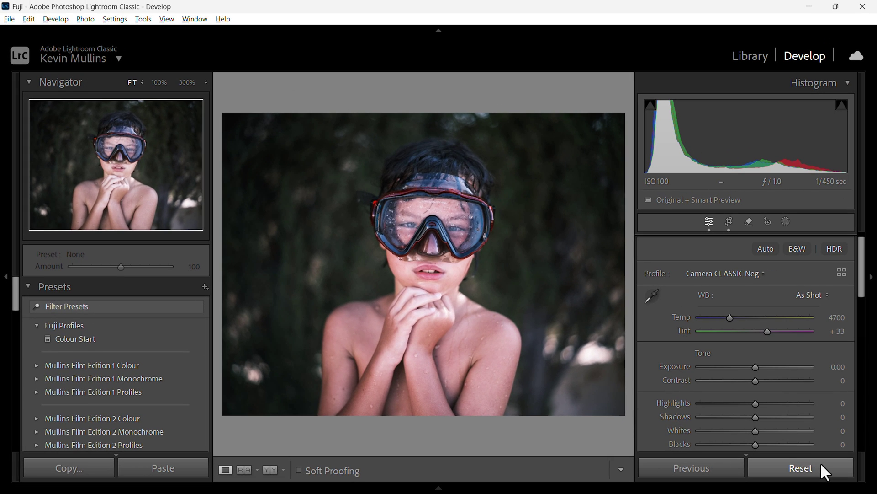
Reset the portrait, straighten it by -1.86°, apply Colour Start, and go to Library
click(821, 462)
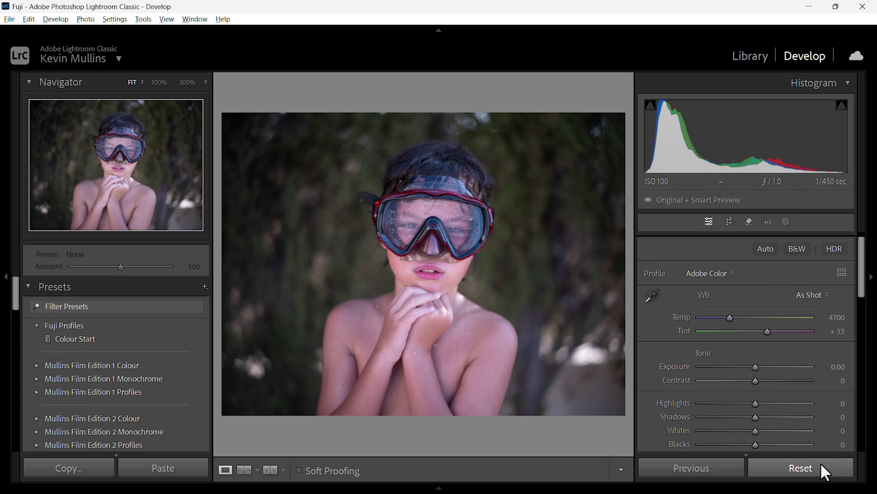
click(730, 223)
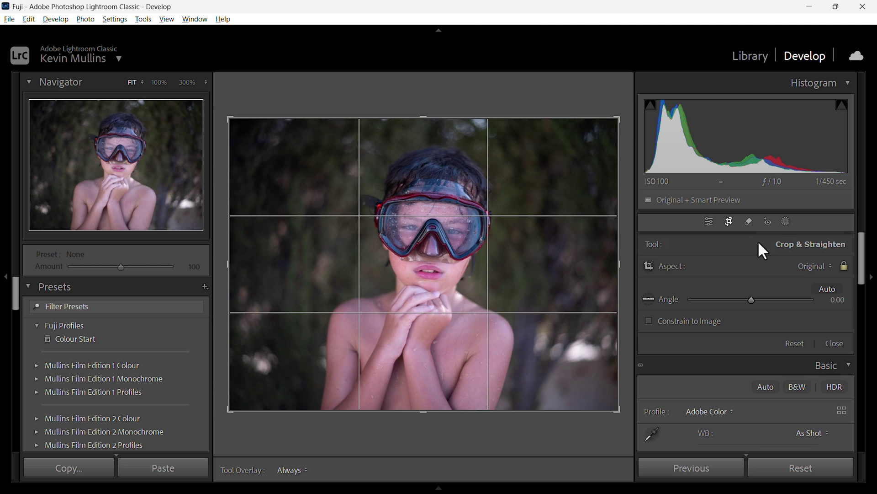
drag(613, 94, 619, 98)
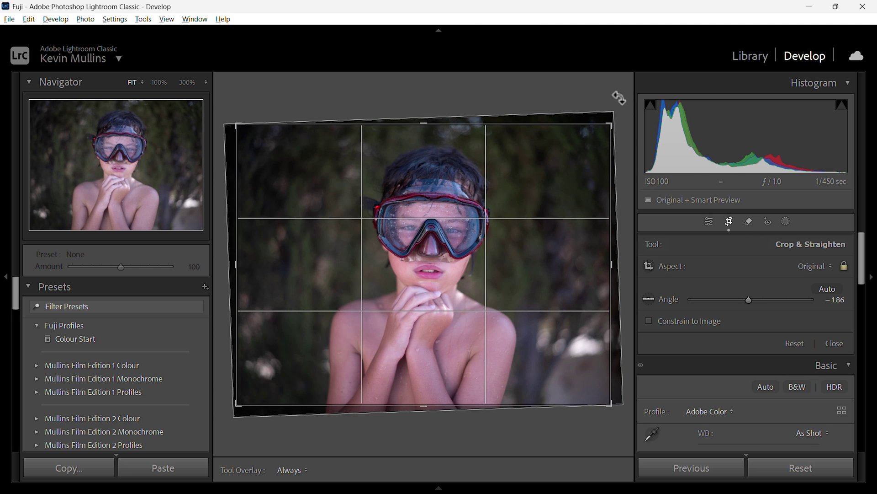
key(Return)
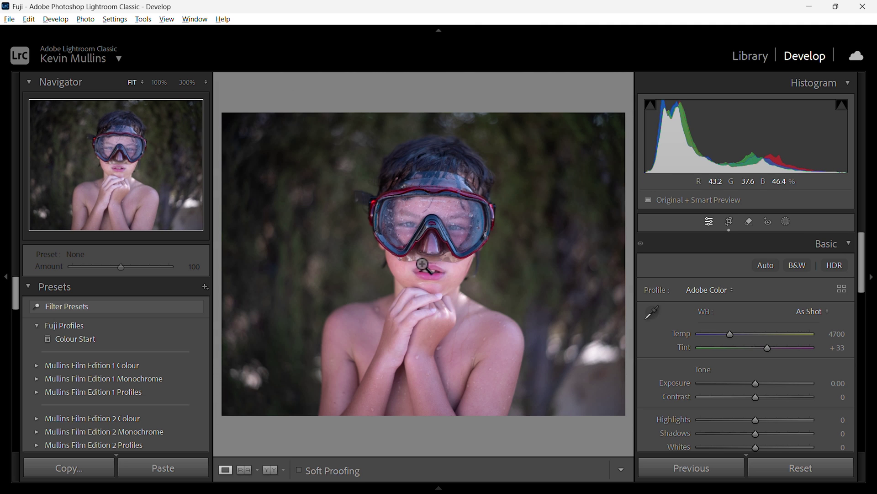
click(150, 338)
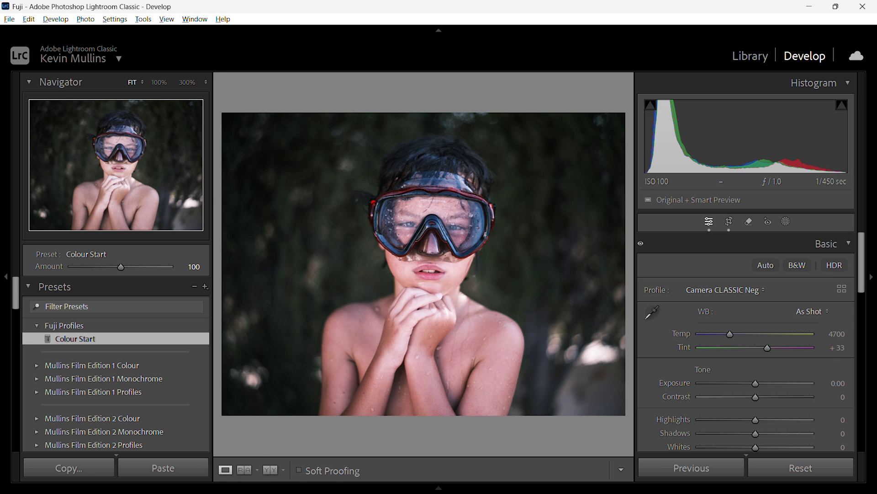
key(e)
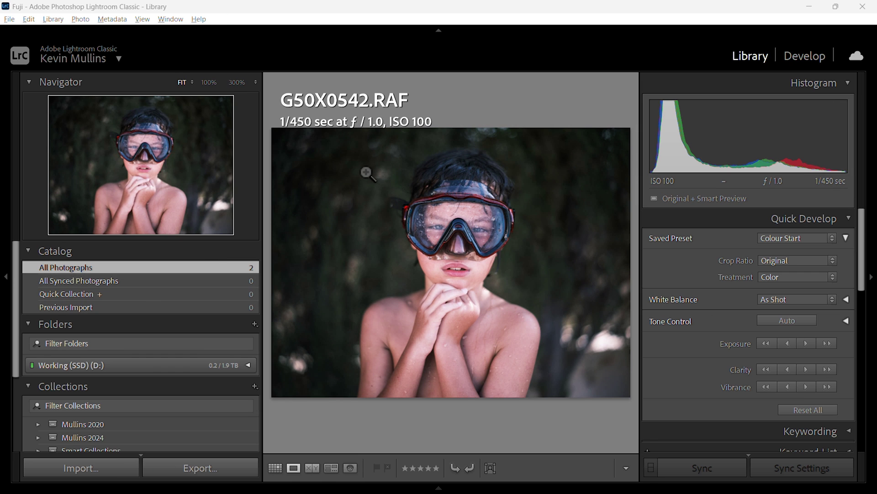
Open the import window on the Imports folder with Fuji Profiles > Colour Start as develop settings
click(10, 21)
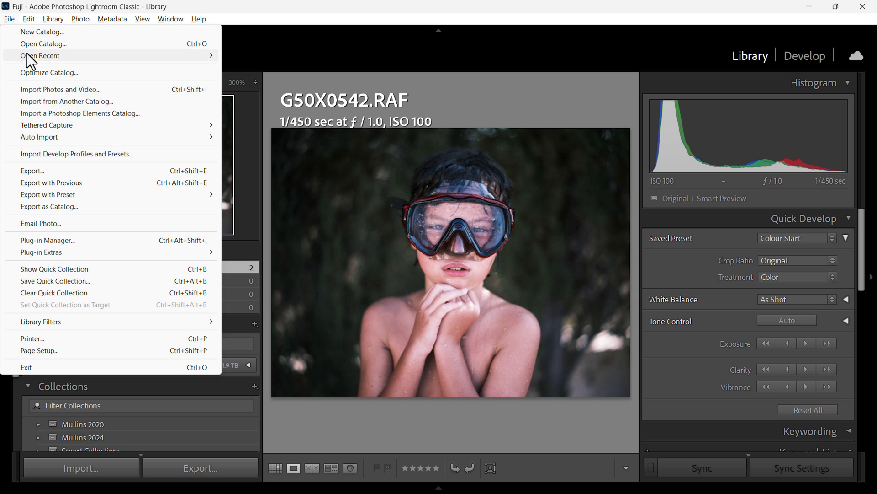
click(42, 89)
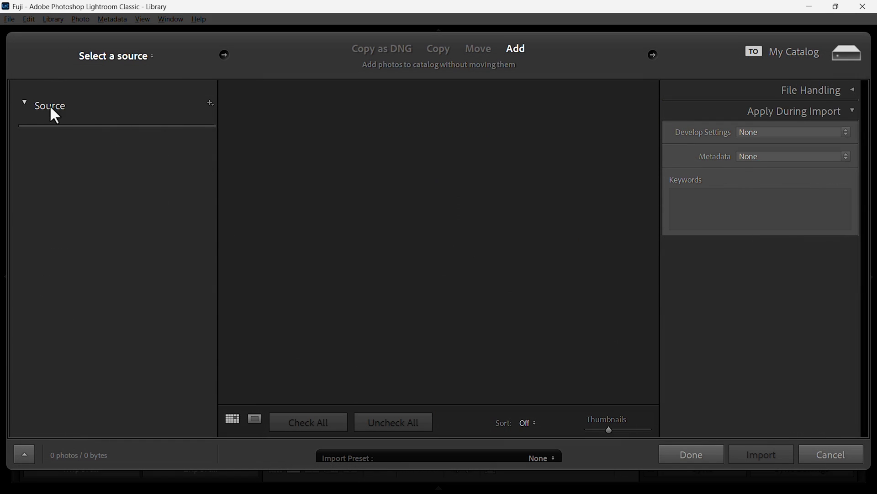
click(82, 221)
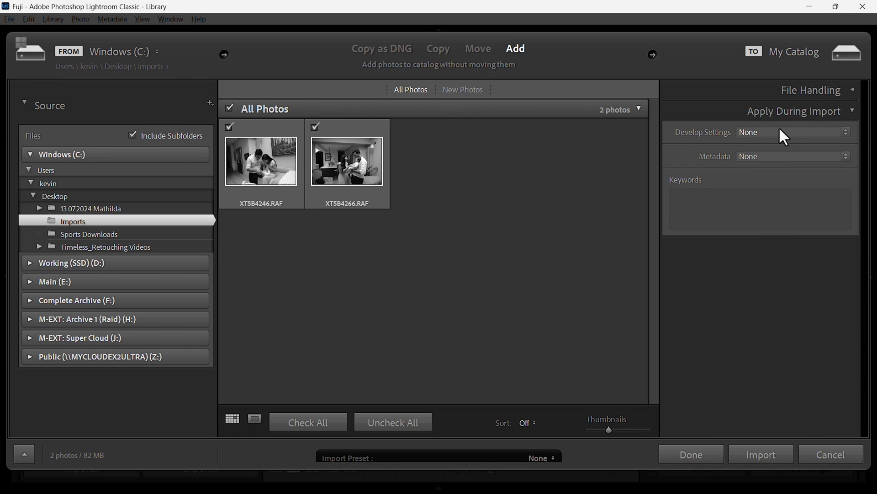
click(780, 130)
mouse_move(781, 161)
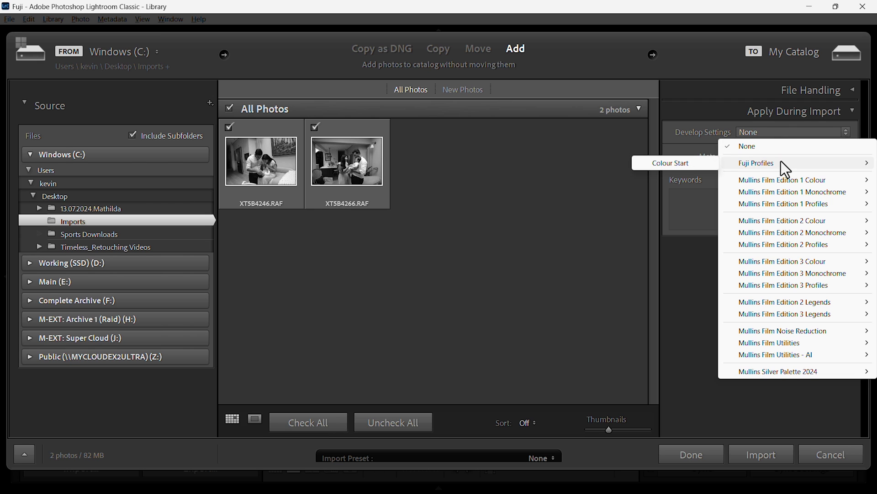
click(684, 162)
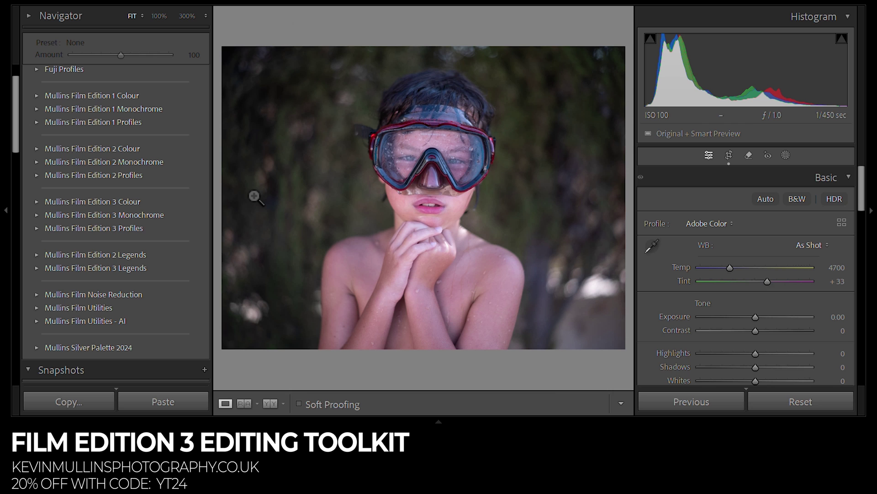
Reset all edits and rotate the portrait by -2.64° with the crop tool
click(783, 403)
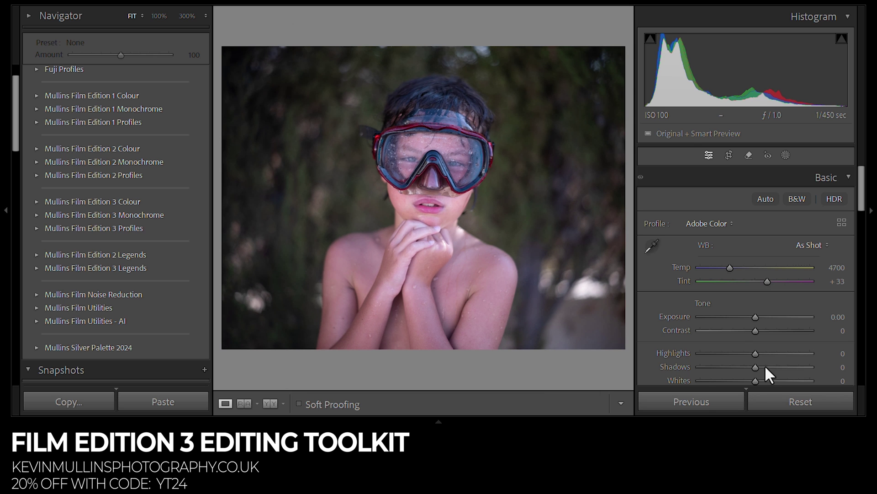
click(730, 157)
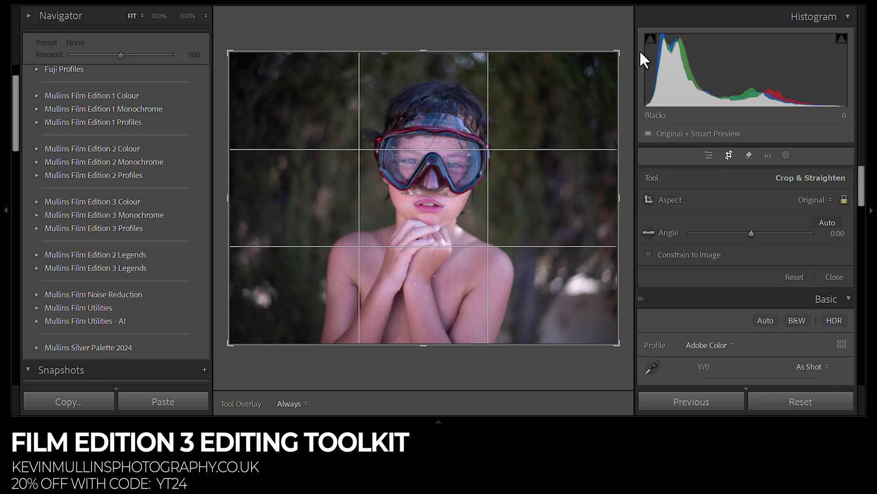
drag(623, 39, 620, 26)
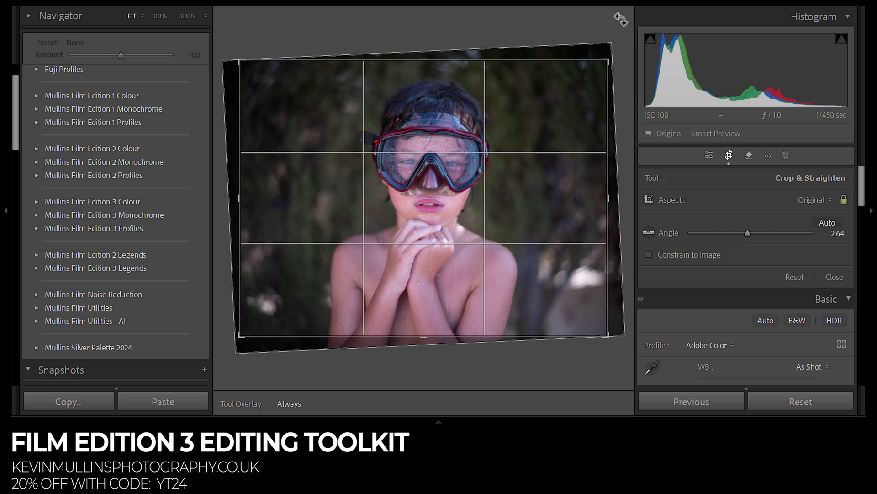
key(Return)
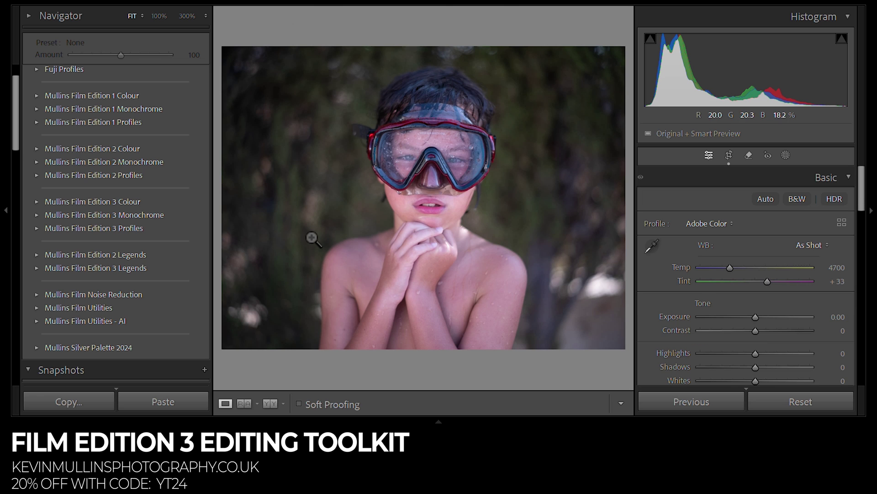
Apply the Cinematic Film preset from Mullins Film Edition 3 Colour
click(35, 215)
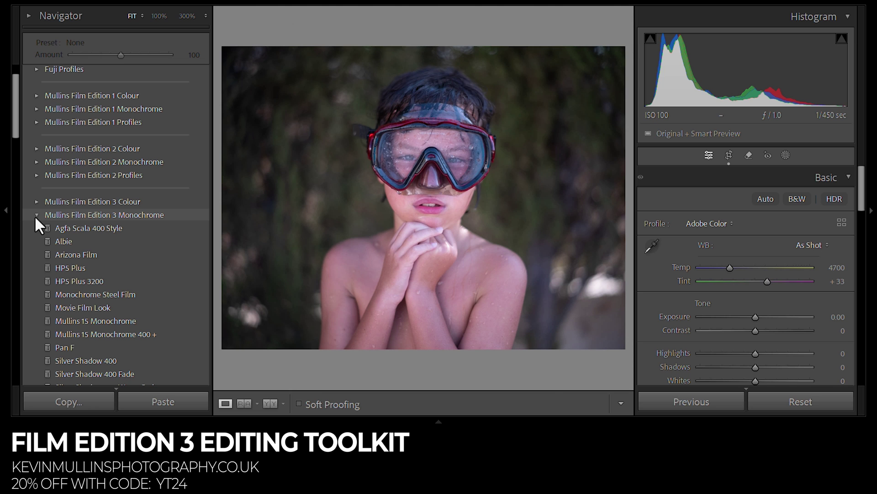
click(37, 215)
click(37, 201)
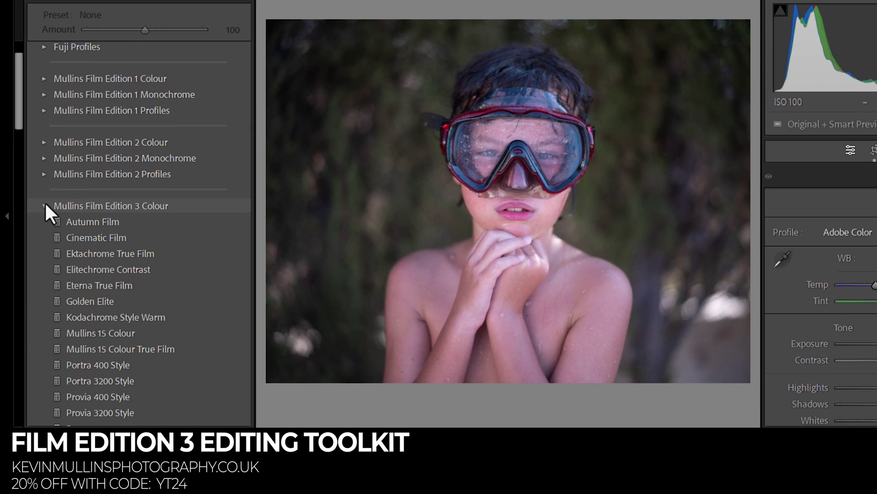
click(96, 237)
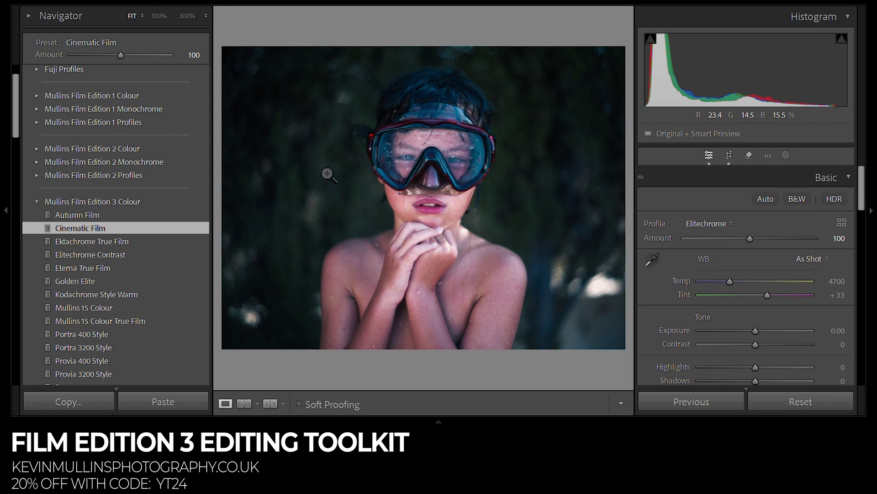
click(33, 201)
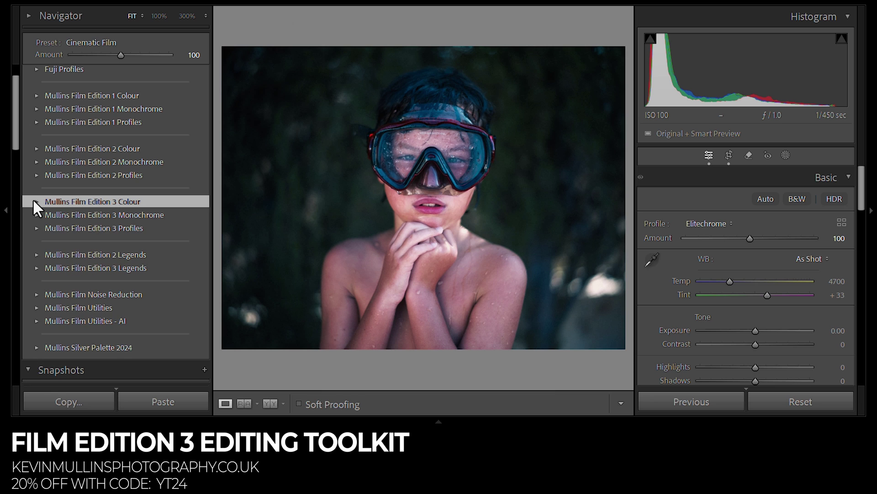
click(36, 307)
Apply the Mullins Film Utilities Film Look preset at amount 62
scroll(15, 115, down, 1)
drag(15, 113, 10, 147)
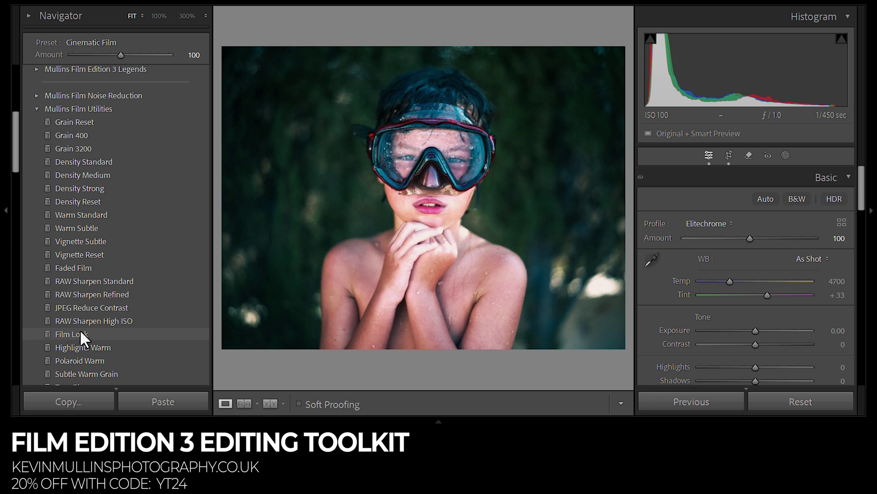
click(80, 333)
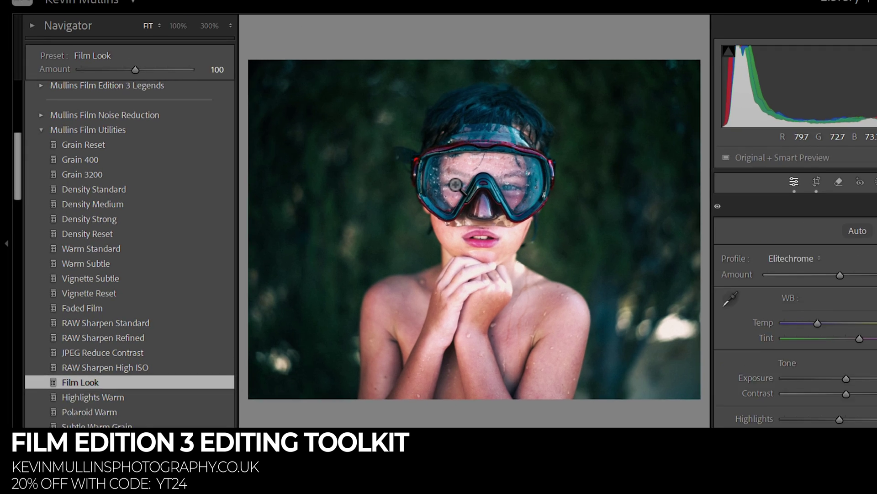
drag(136, 70, 133, 98)
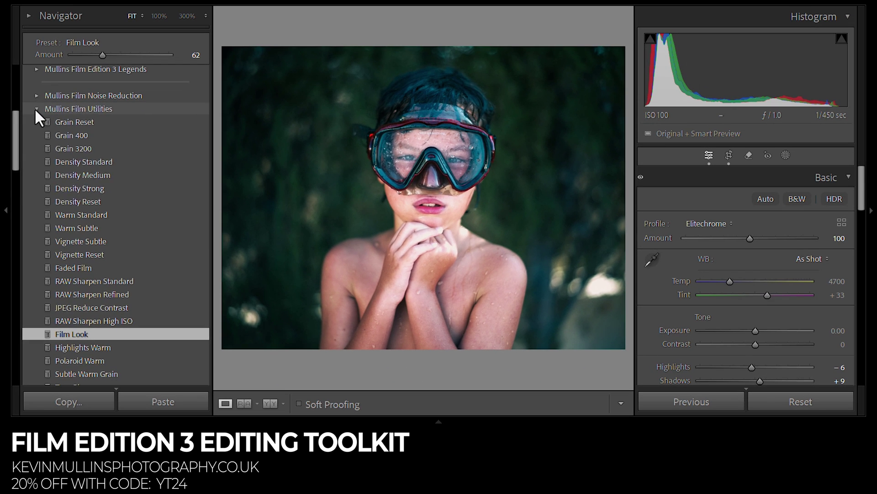
click(49, 164)
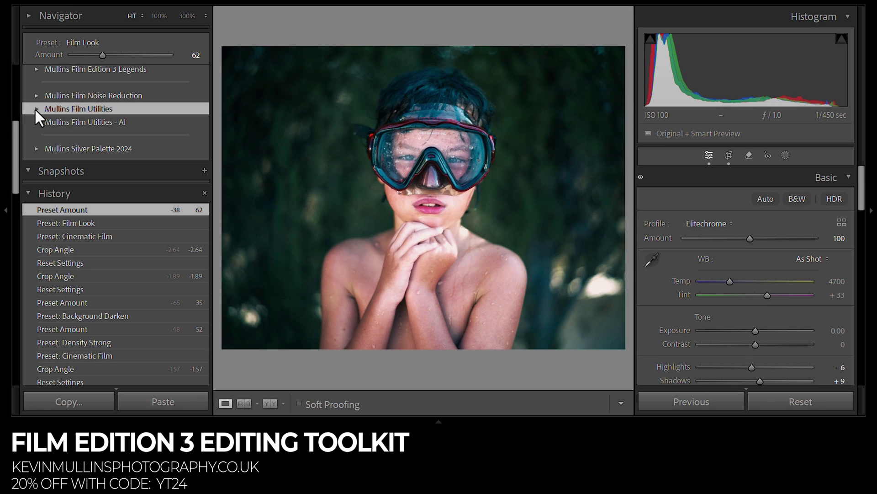
Apply the Utilities - AI Background Darken preset at amount 30
click(35, 121)
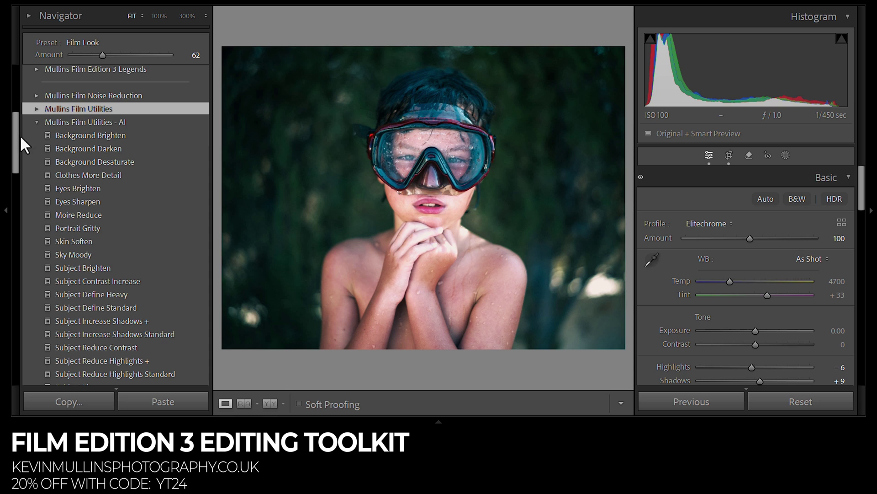
drag(17, 141, 18, 149)
click(84, 117)
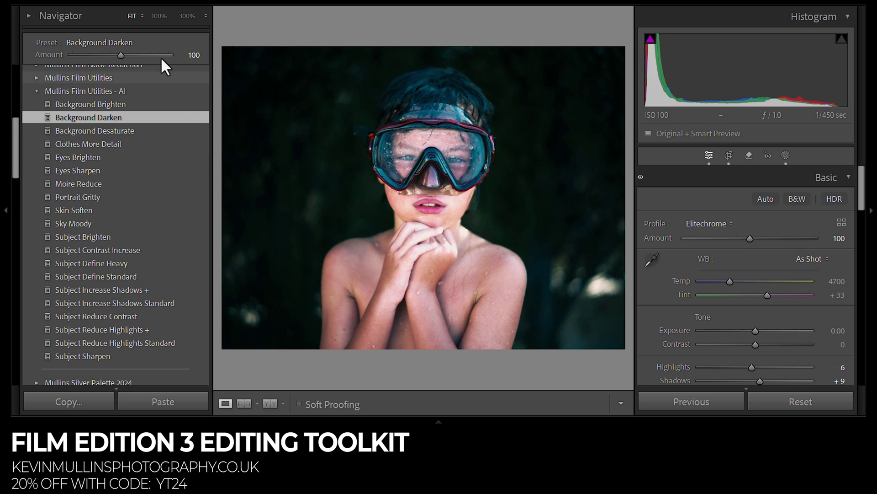
drag(120, 54, 85, 60)
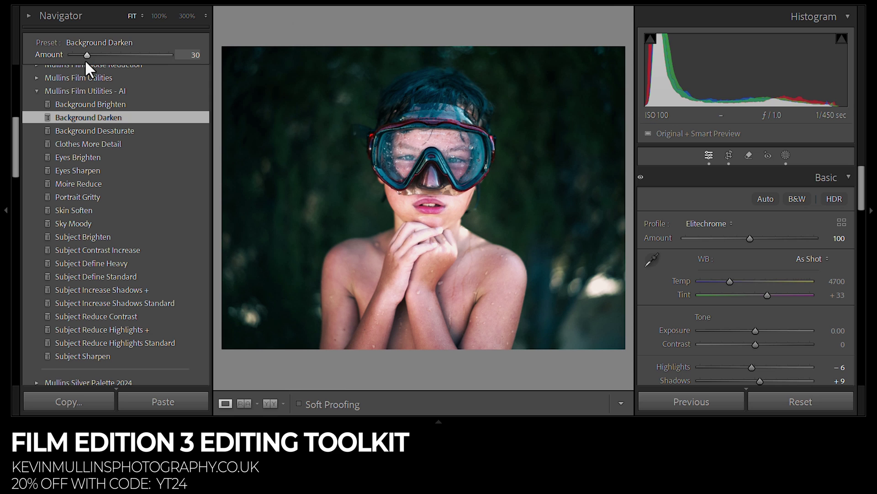
click(36, 90)
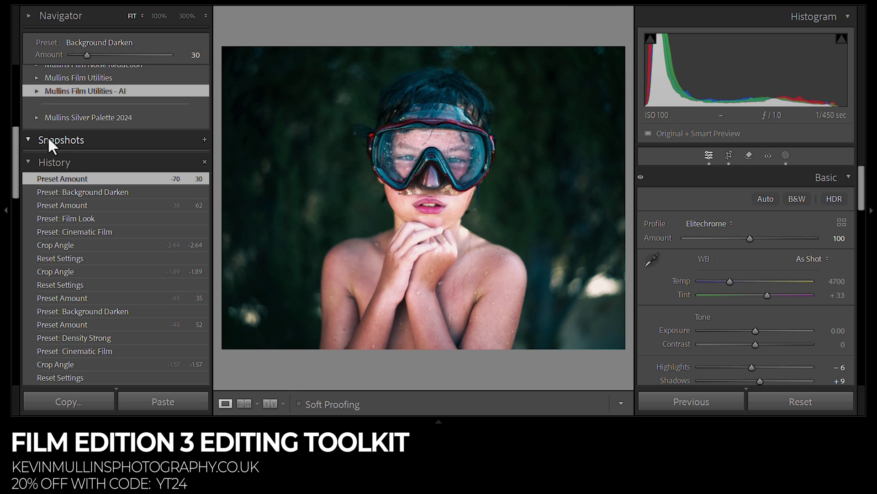
drag(14, 163, 21, 150)
scroll(27, 124, up, 5)
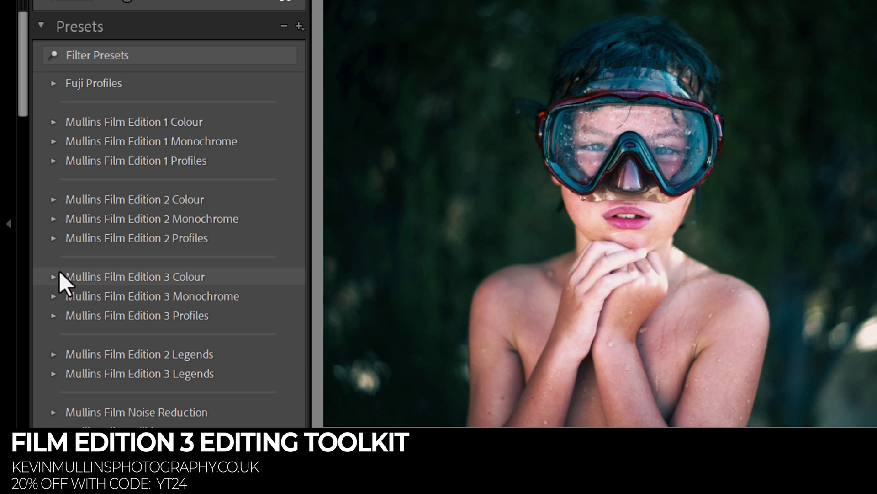
Expand the Edition 3 Colour, Profiles and Monochrome groups and scroll through their presets
click(56, 275)
drag(21, 59, 18, 144)
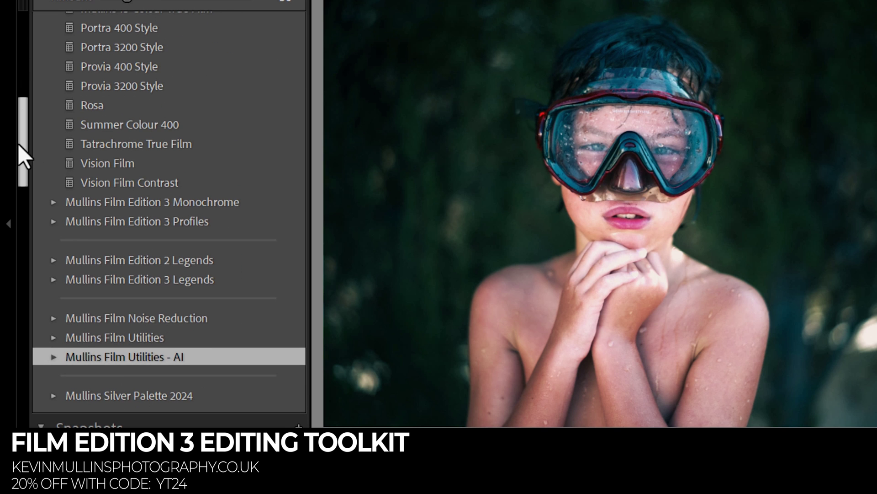
click(56, 223)
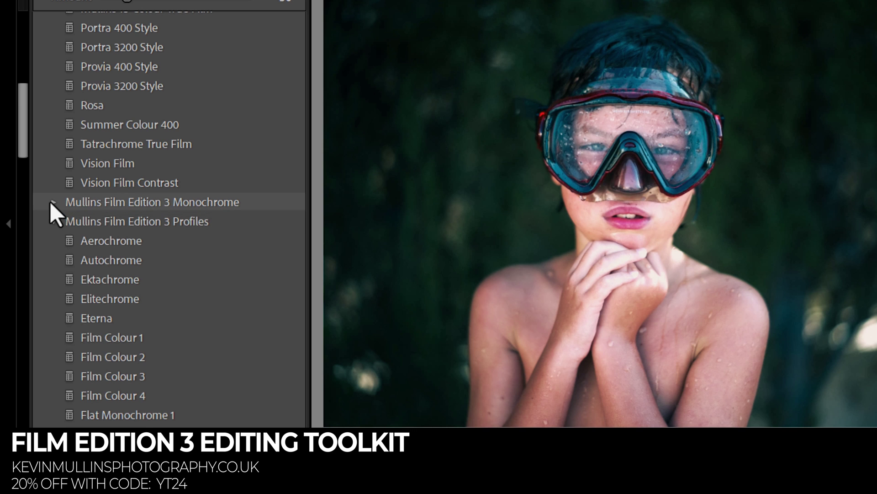
click(51, 202)
drag(20, 126, 22, 150)
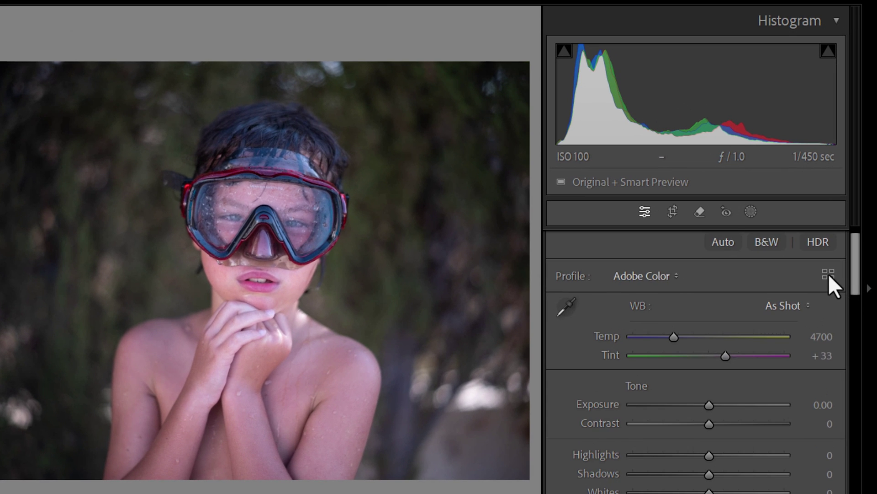
Apply Camera ACROS from the Favorites profiles and switch the Profile Browser from Grid to List
click(842, 288)
drag(855, 316, 830, 464)
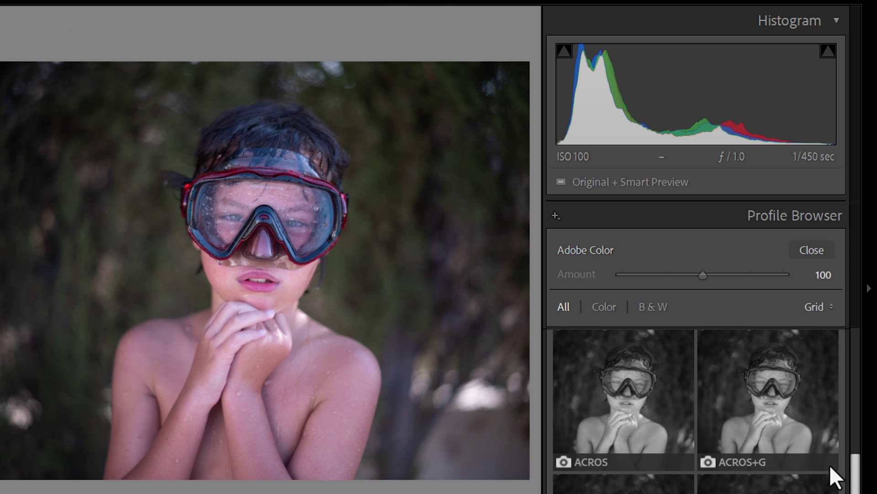
click(605, 402)
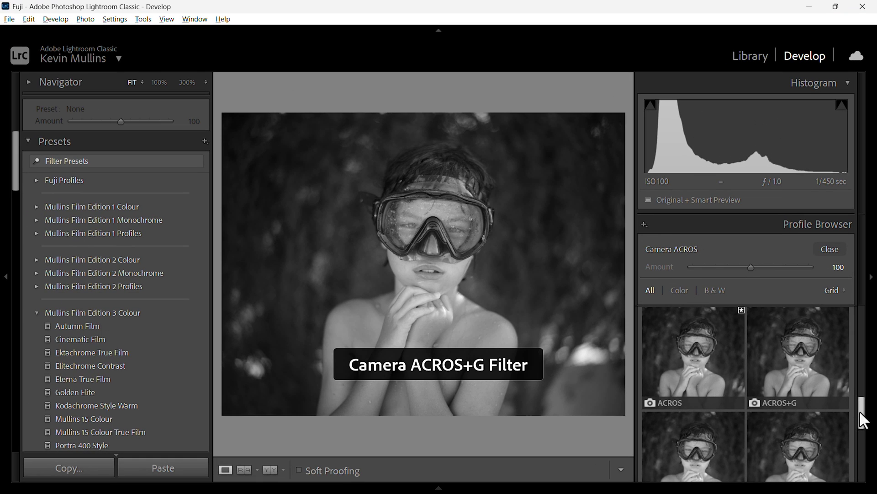
drag(859, 411, 849, 309)
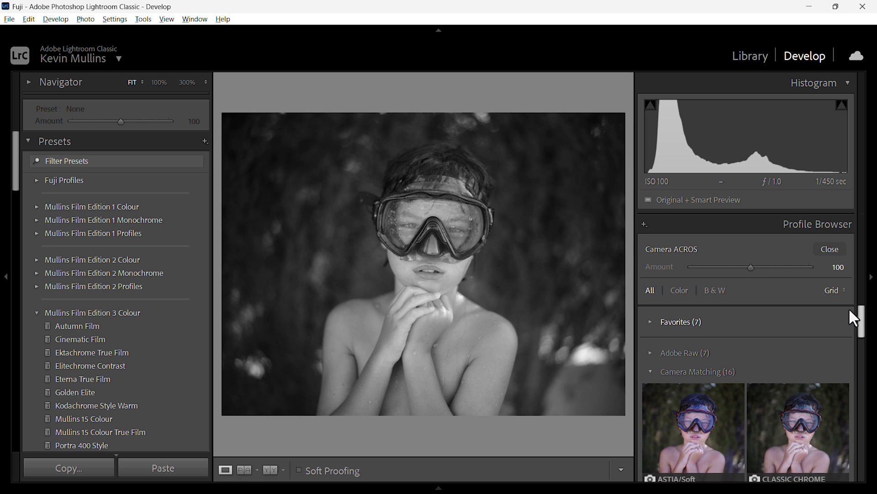
click(651, 322)
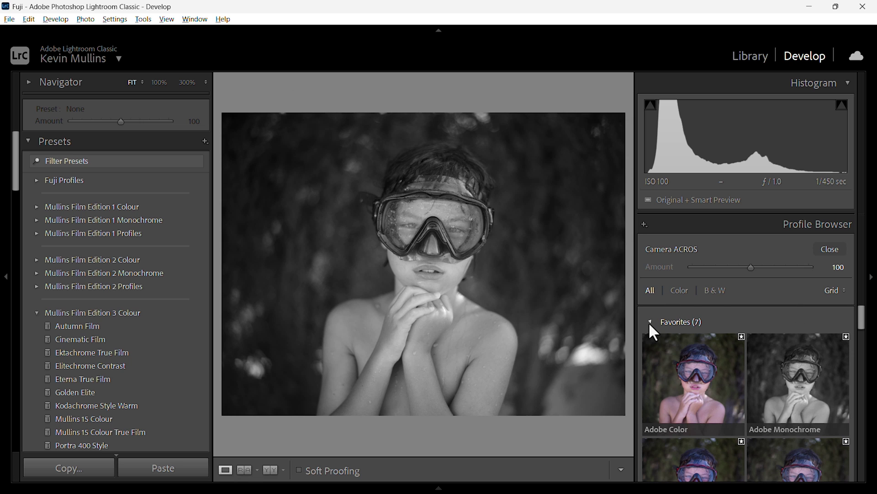
mouse_move(864, 313)
mouse_down()
mouse_move(858, 352)
mouse_move(860, 314)
mouse_up()
click(701, 368)
click(840, 293)
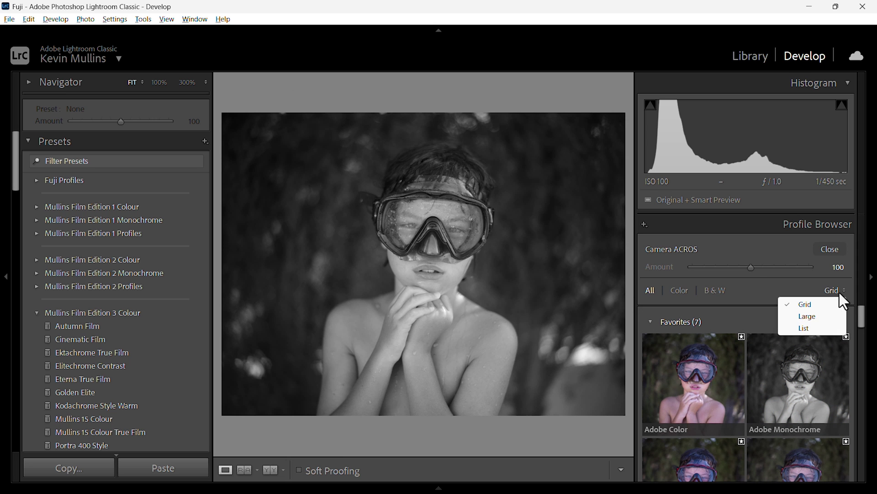
click(812, 328)
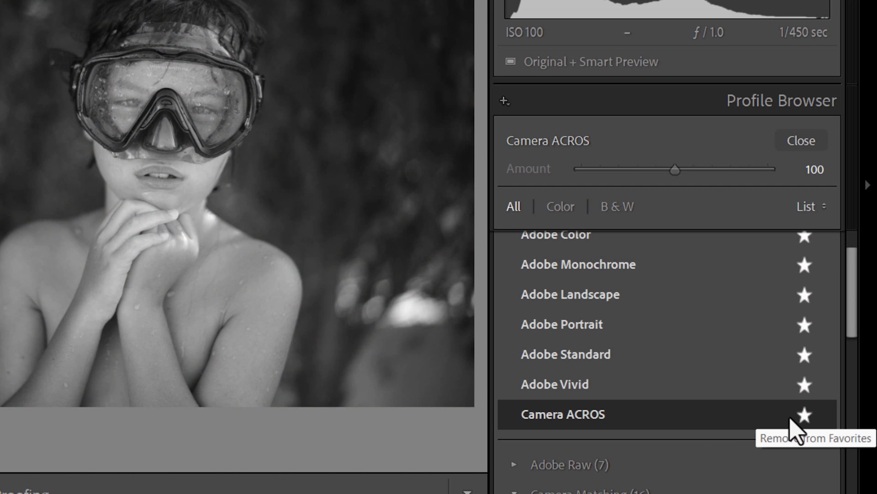
Unfavourite Adobe Vivid, Standard, Portrait, Landscape, Monochrome and Color
click(800, 384)
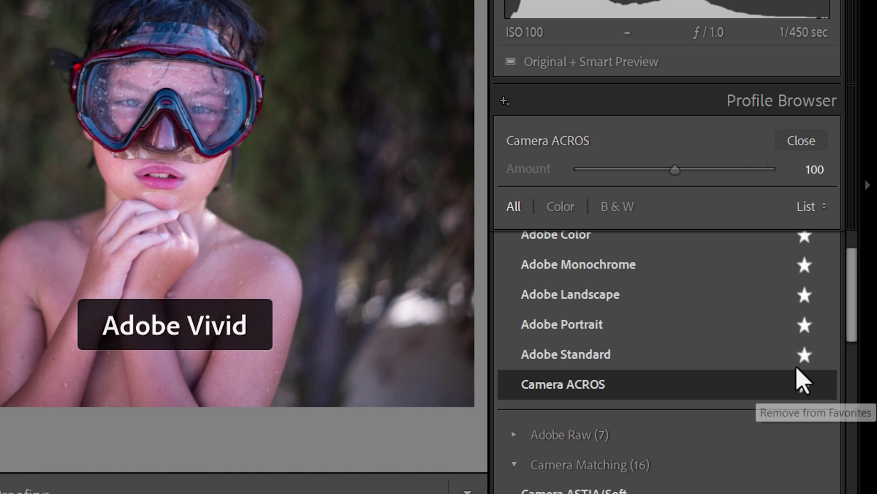
click(804, 354)
click(804, 325)
click(804, 295)
click(805, 264)
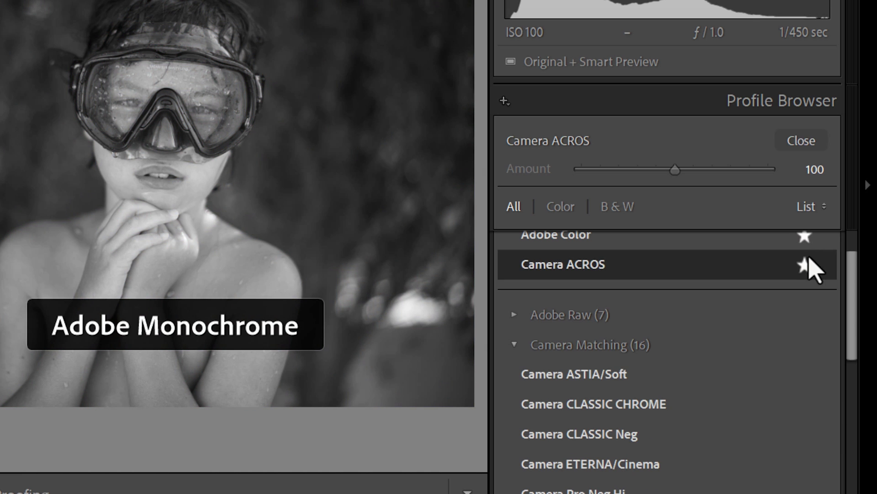
scroll(856, 327, up, 2)
click(804, 286)
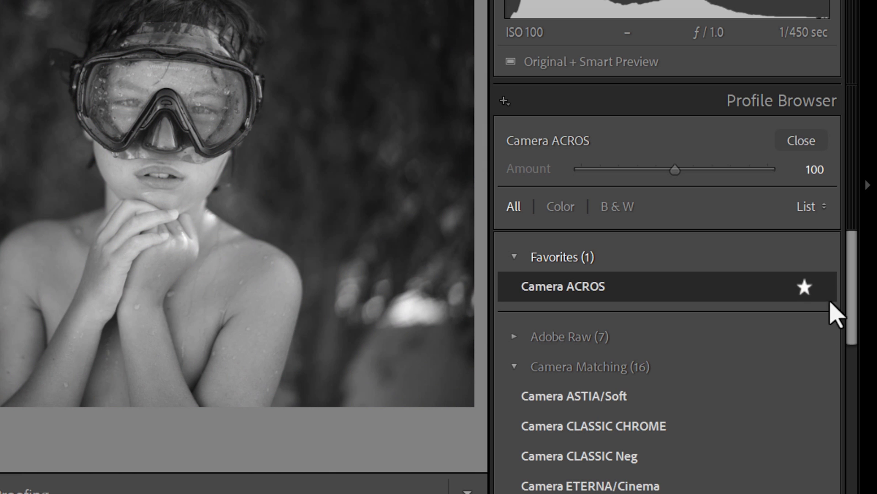
Favourite Camera Velvia/Vivid, then reopen the Profile Browser and set its display back to Grid
drag(852, 304, 849, 351)
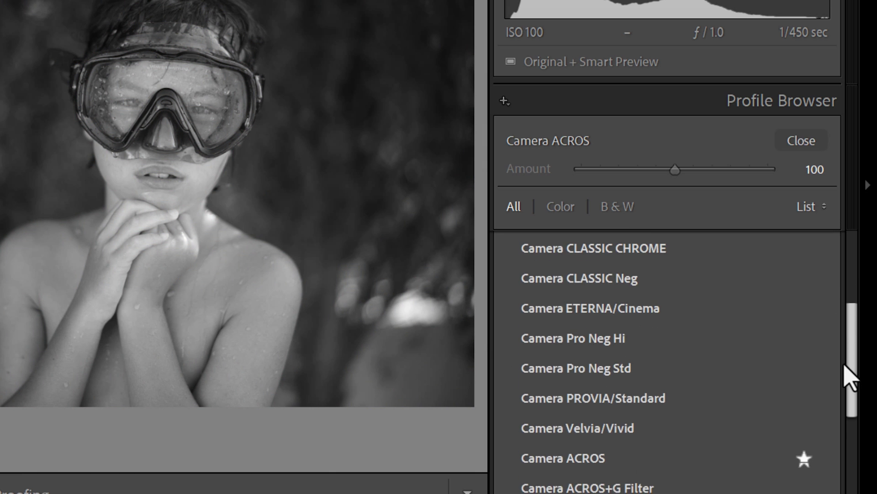
drag(845, 364, 845, 365)
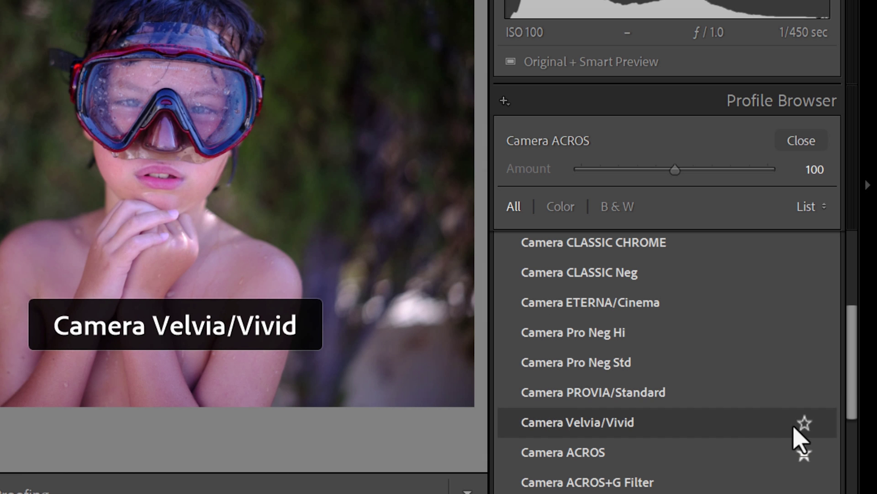
click(803, 423)
drag(852, 408, 839, 228)
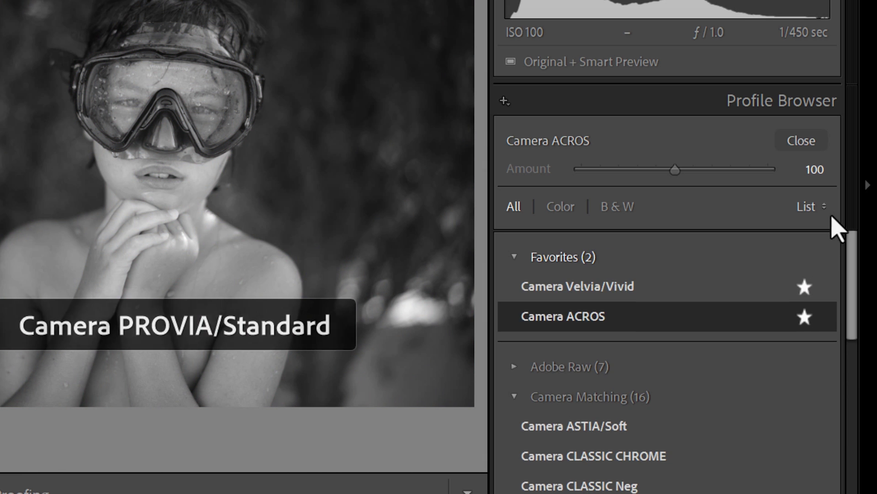
click(803, 140)
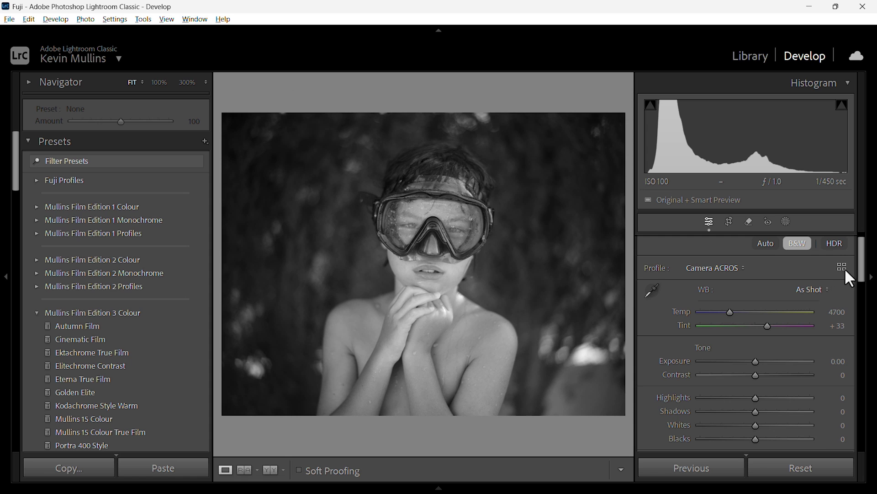
click(843, 268)
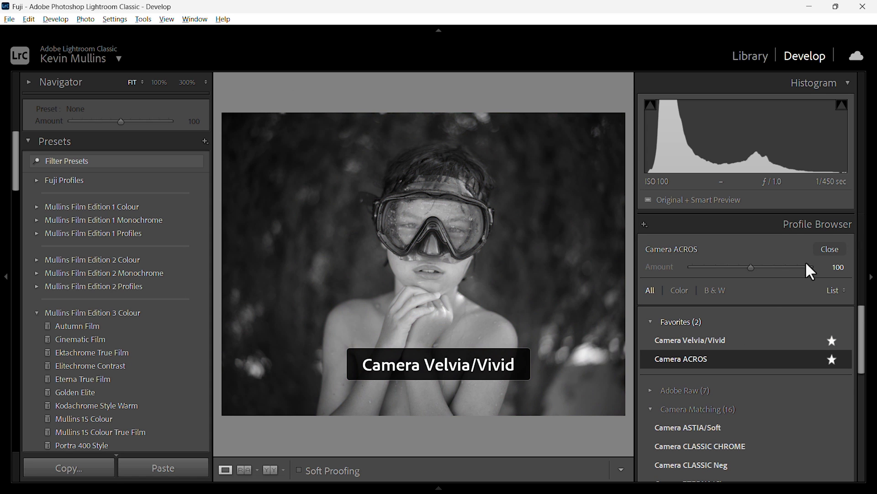
click(838, 289)
click(805, 305)
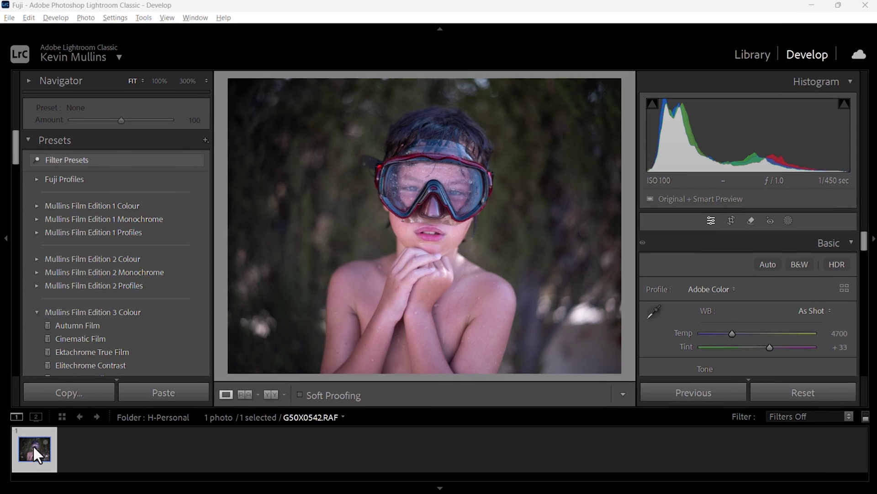
Create three virtual copies of the goggles portrait from the filmstrip, giving four versions
right_click(34, 444)
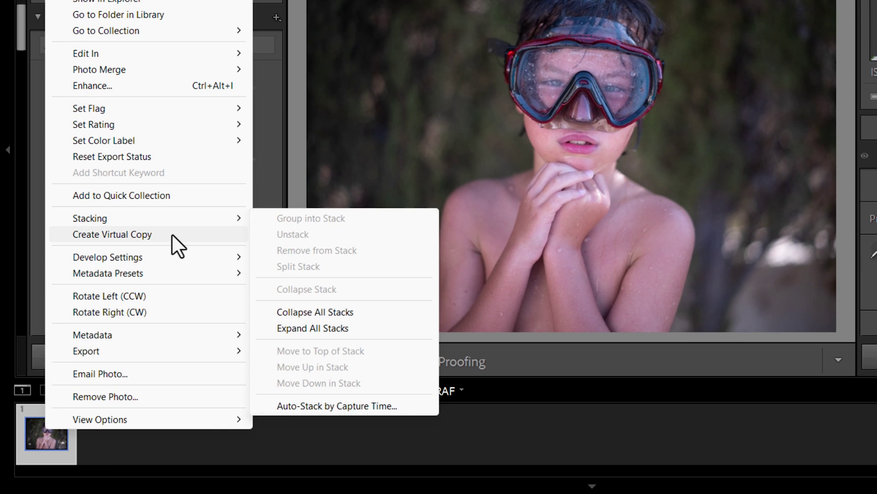
click(151, 264)
right_click(107, 440)
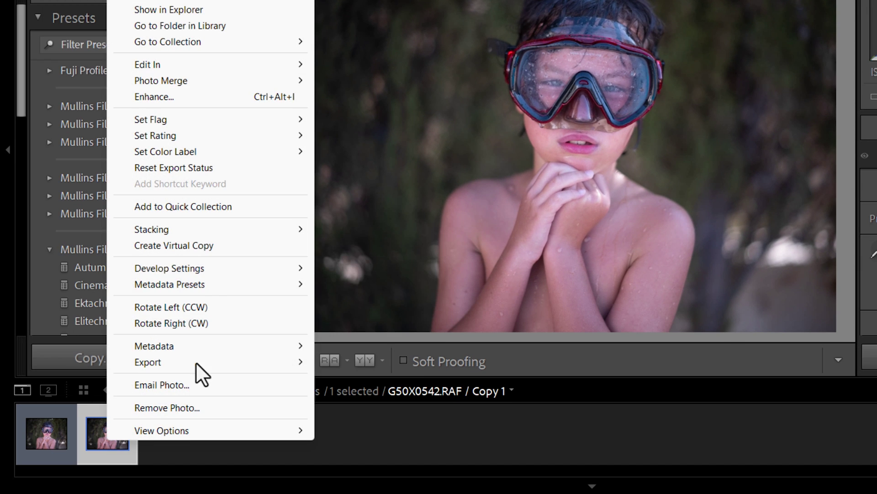
click(208, 249)
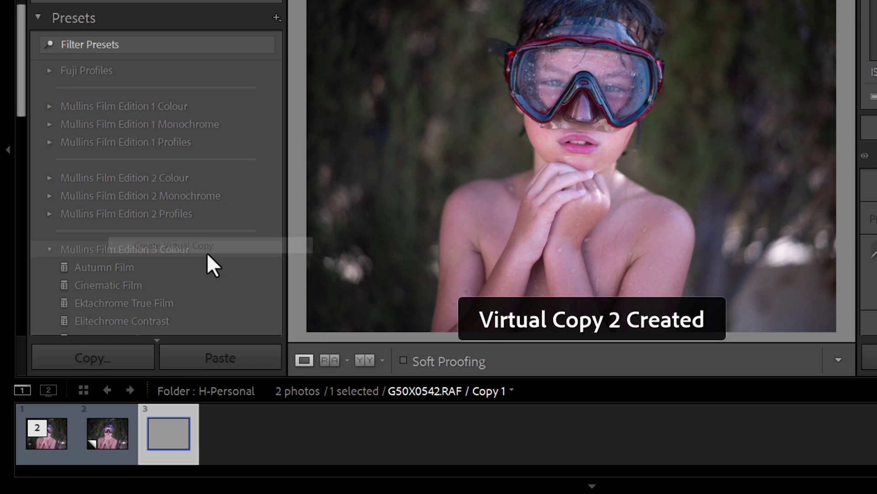
right_click(164, 441)
click(271, 249)
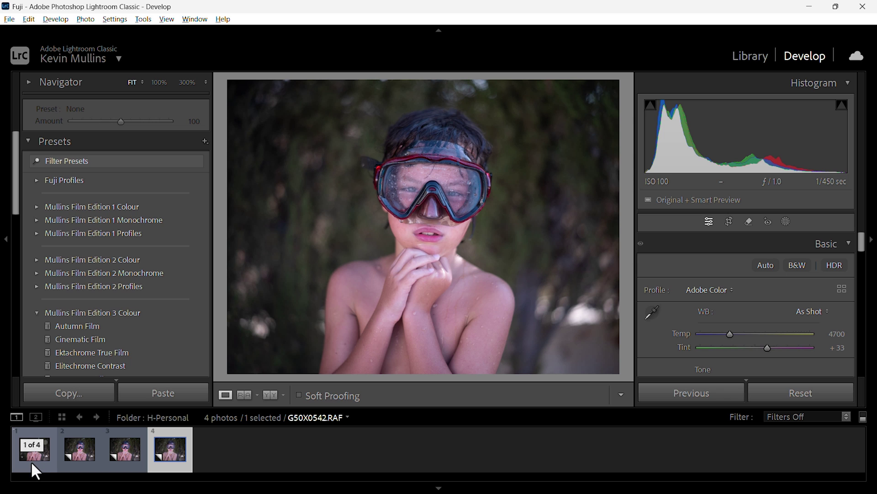
Apply the ACROS+Ye black-and-white profile to the original portrait
click(31, 460)
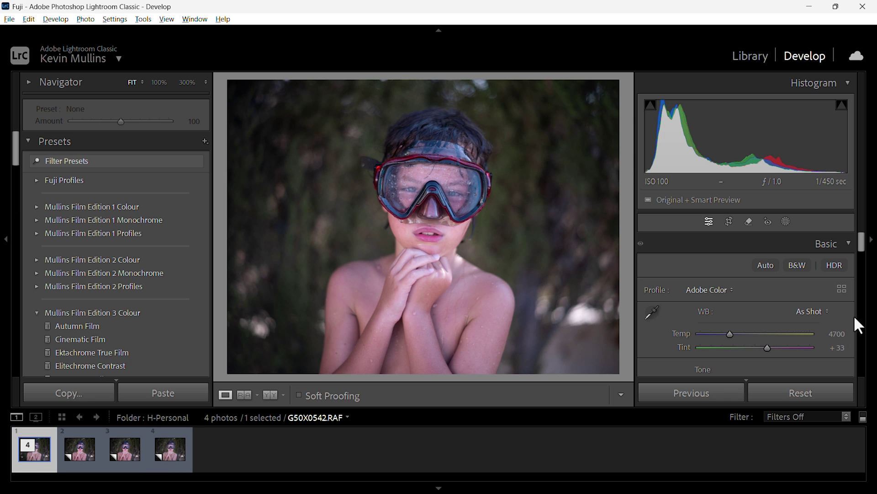
click(844, 291)
scroll(861, 387, down, 2)
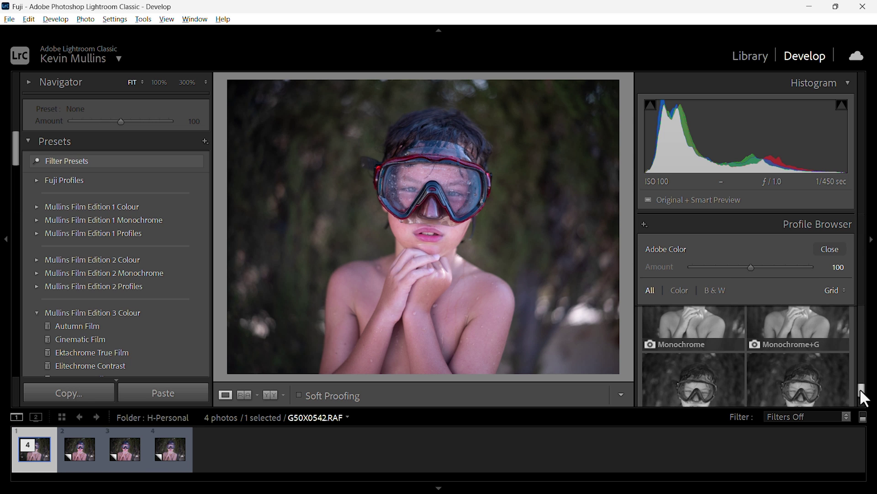
mouse_move(860, 387)
mouse_down()
mouse_move(861, 359)
mouse_move(858, 369)
mouse_up()
click(813, 358)
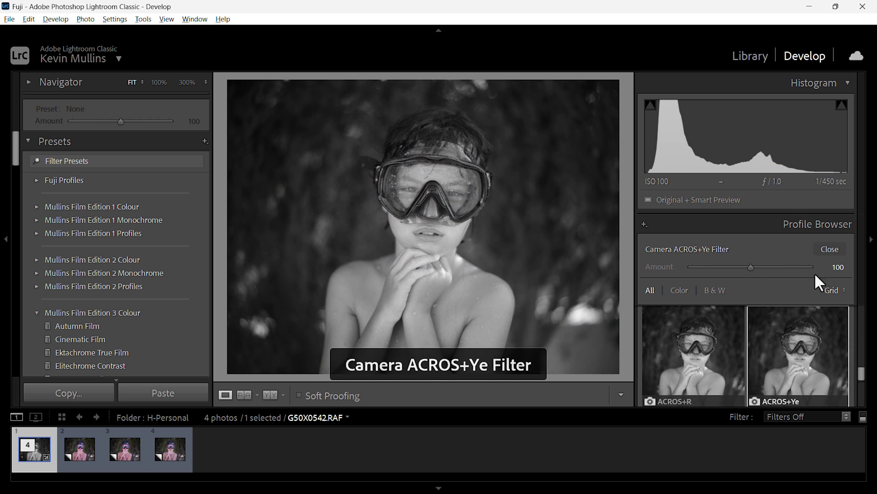
Give the three virtual copies the Monochrome, Monochrome+G and Monochrome+Ye profiles respectively
click(84, 463)
drag(863, 372, 860, 385)
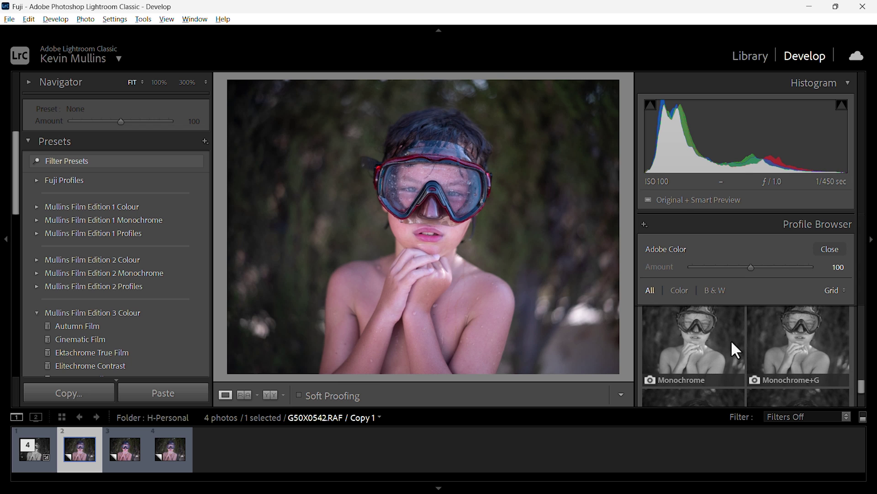
click(732, 343)
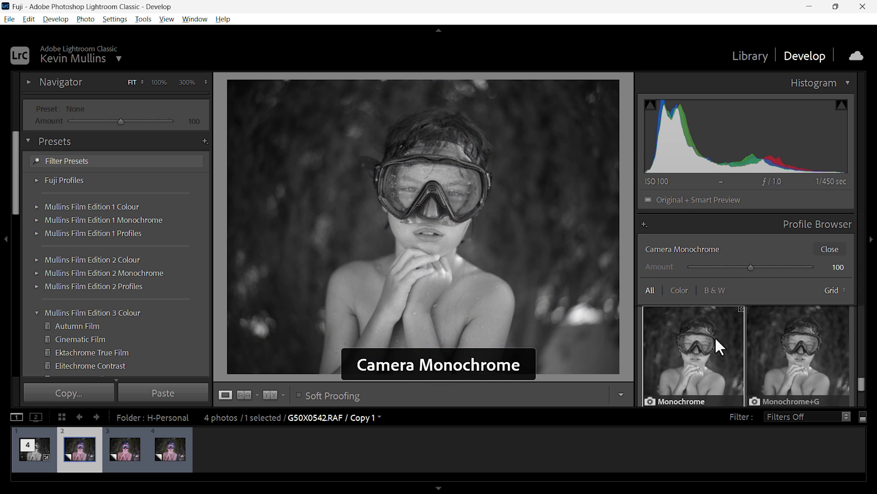
click(127, 464)
click(795, 398)
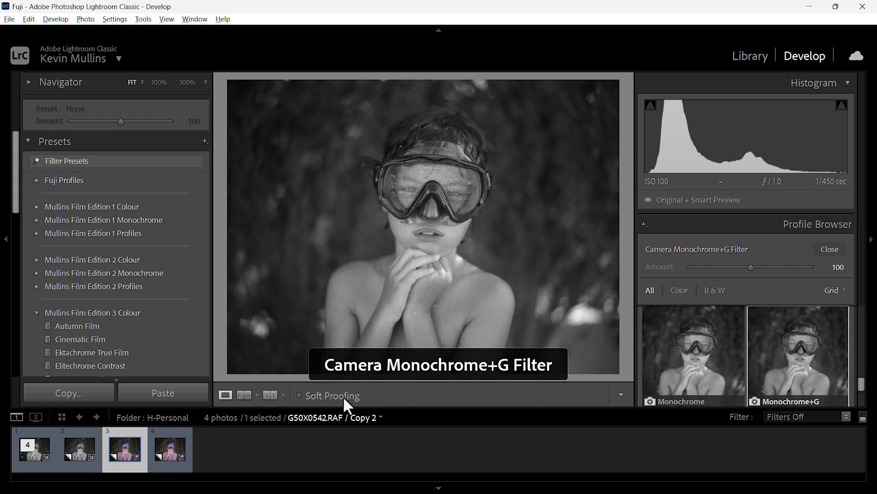
click(171, 457)
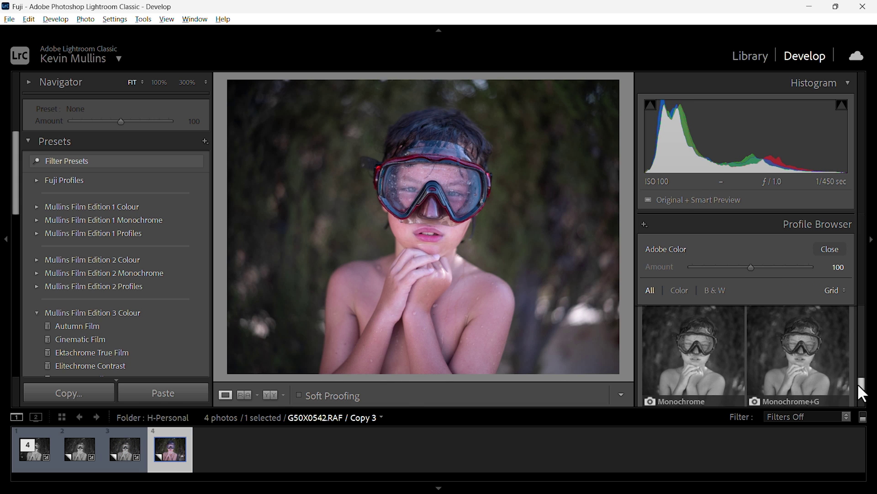
drag(863, 393, 862, 402)
click(799, 343)
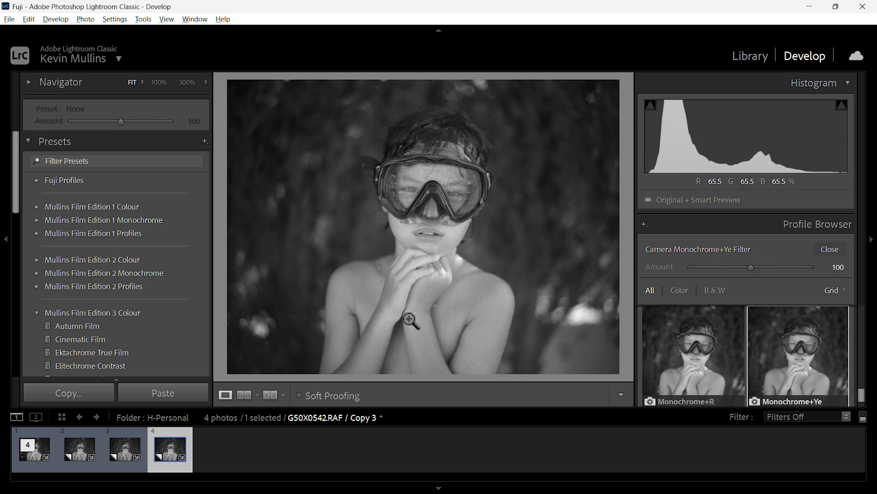
In the Library grid, select all four black-and-white versions and display them in Survey view
click(750, 55)
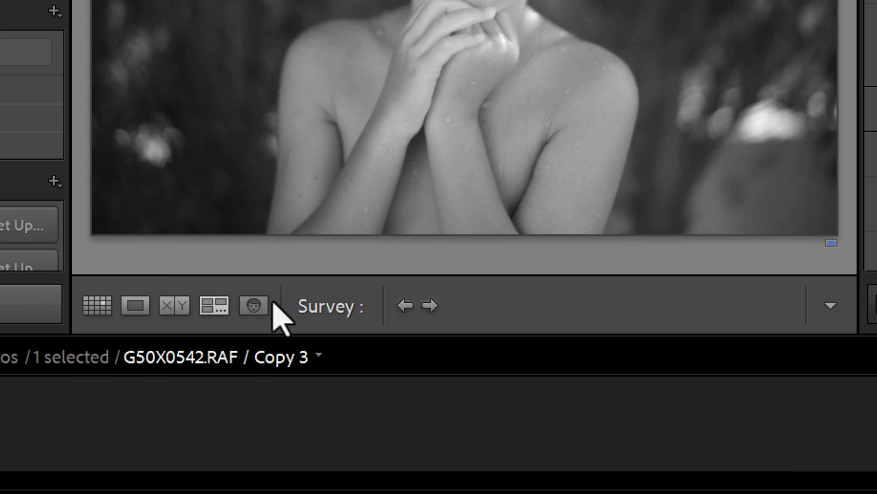
click(203, 306)
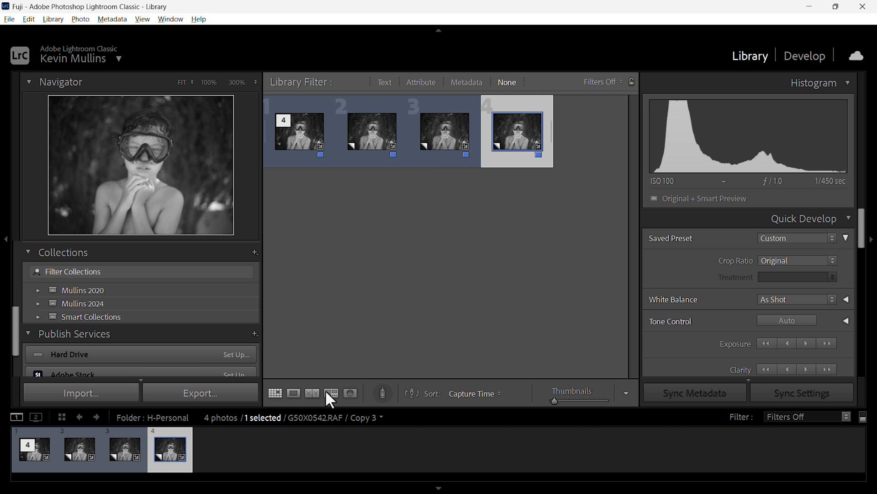
click(331, 394)
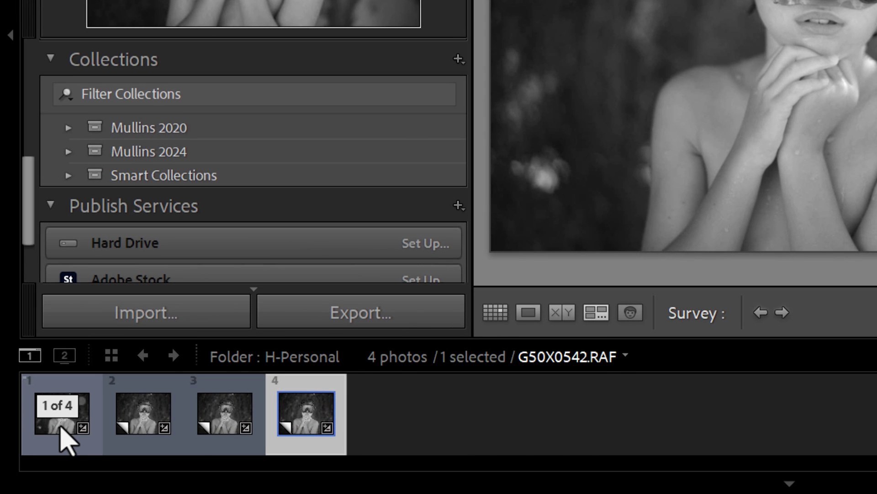
key(ctrl+a)
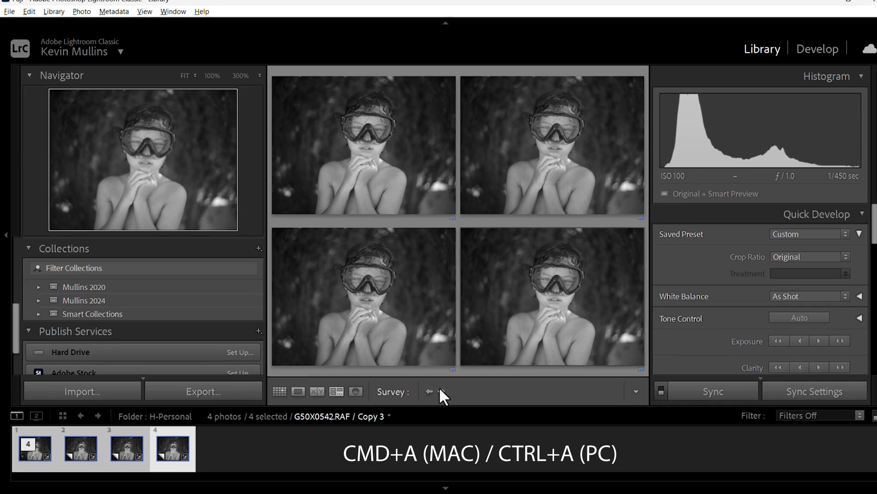